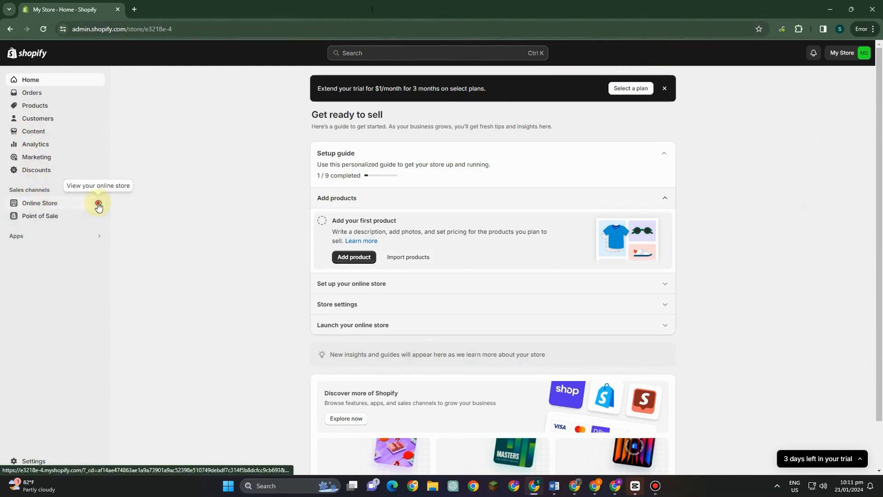
# Preview the live storefront, return to the store admin and open the Online Store themes page.
pyautogui.click(98, 204)
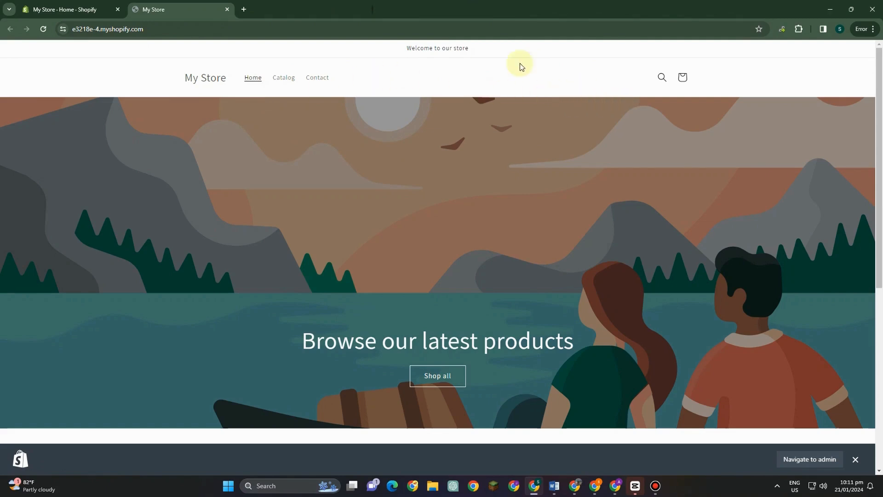
pyautogui.click(97, 10)
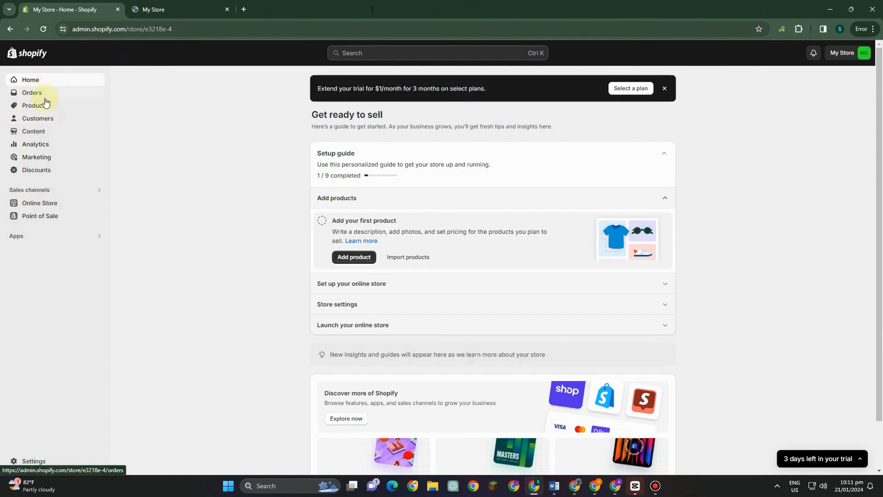
pyautogui.click(44, 206)
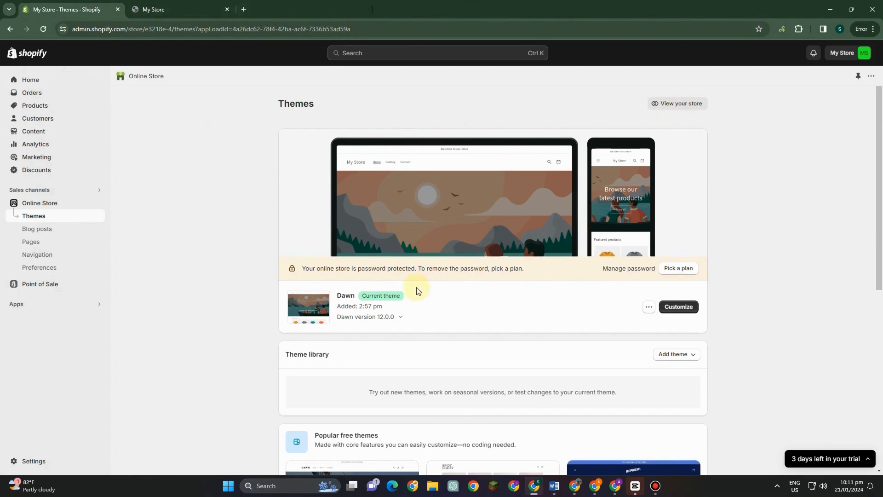
# Examine the popular free themes, open the Dawn theme's store page and return to the themes page.
pyautogui.scroll(-3, 419, 301)
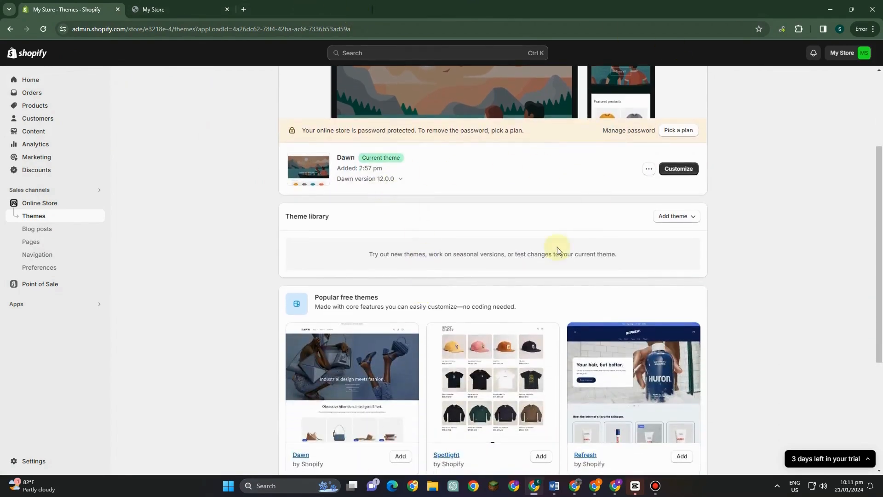
pyautogui.scroll(-2, 333, 289)
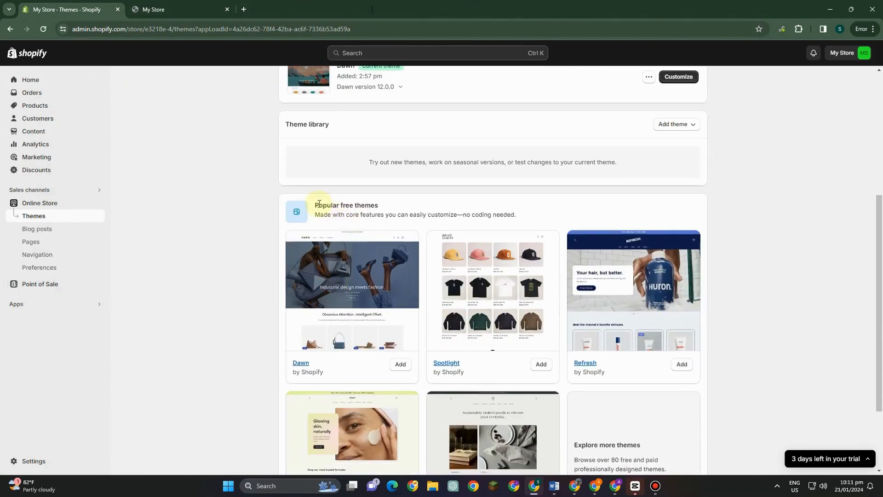
pyautogui.moveTo(319, 203); pyautogui.dragTo(504, 215)
pyautogui.scroll(-2, 451, 276)
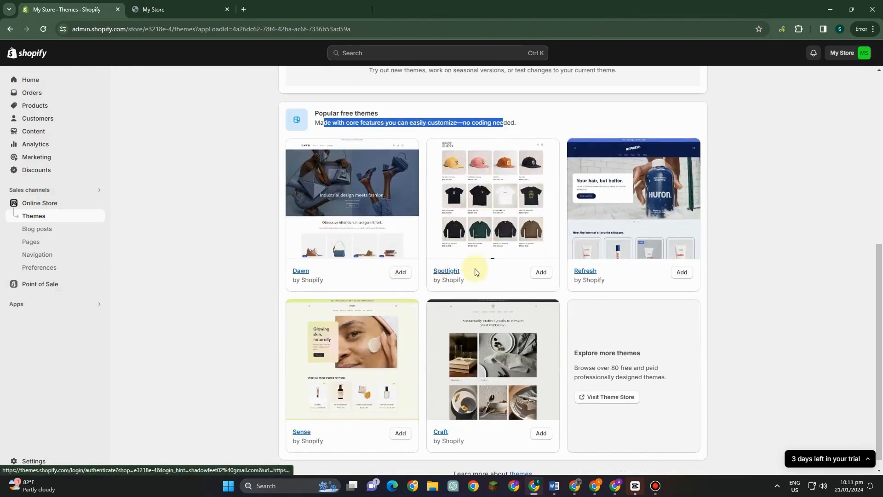
pyautogui.scroll(-1, 364, 405)
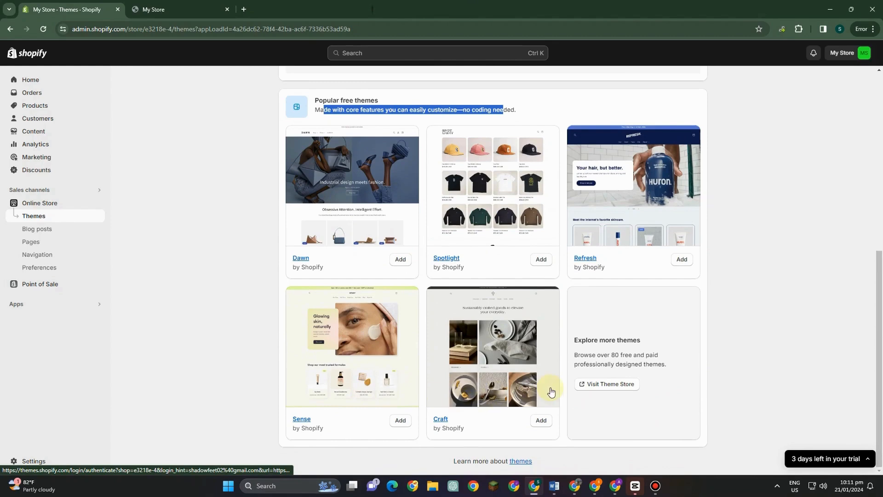
pyautogui.scroll(2, 351, 281)
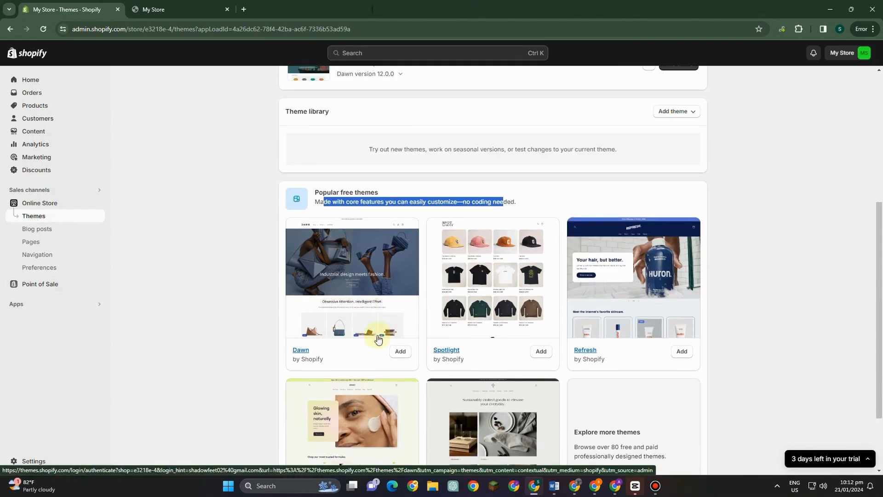
pyautogui.click(301, 351)
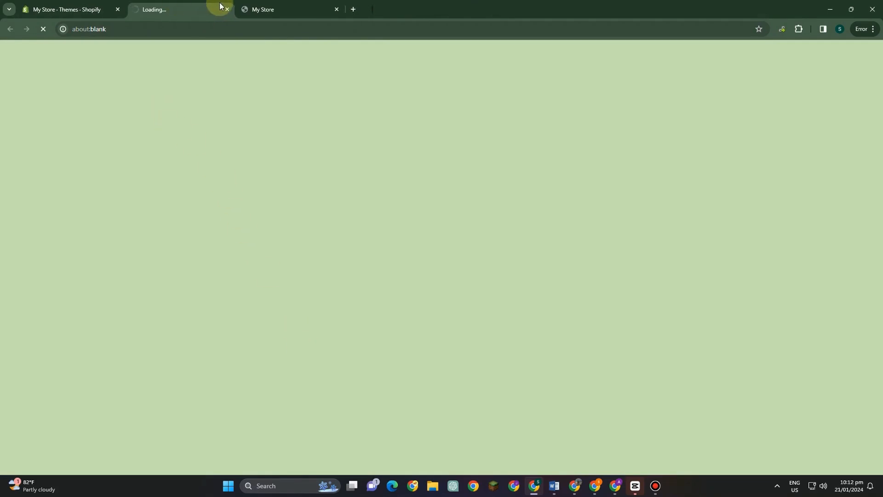
pyautogui.click(65, 8)
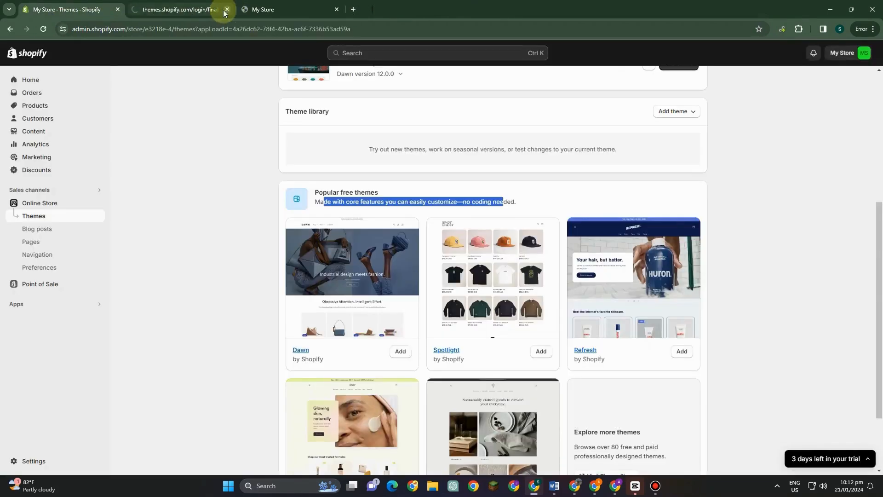
# Open the current Dawn theme for customizing and review its announcement bar, header and image banner settings.
pyautogui.scroll(4, 735, 293)
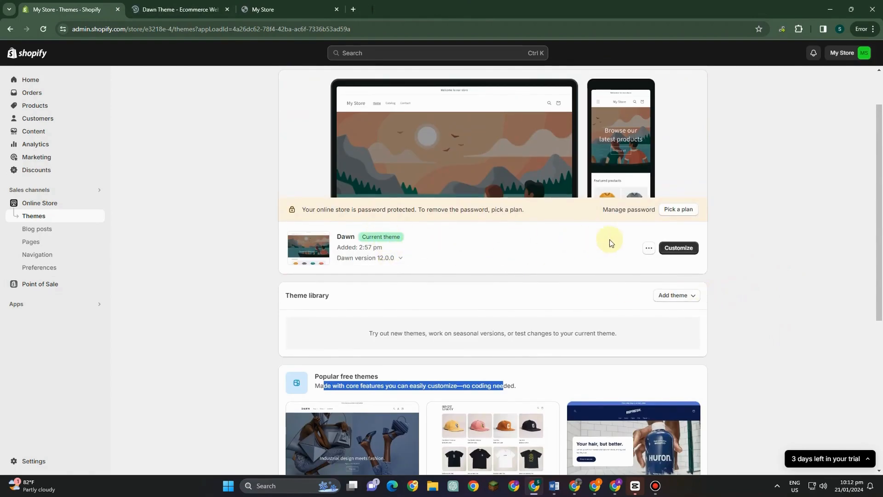
pyautogui.click(669, 248)
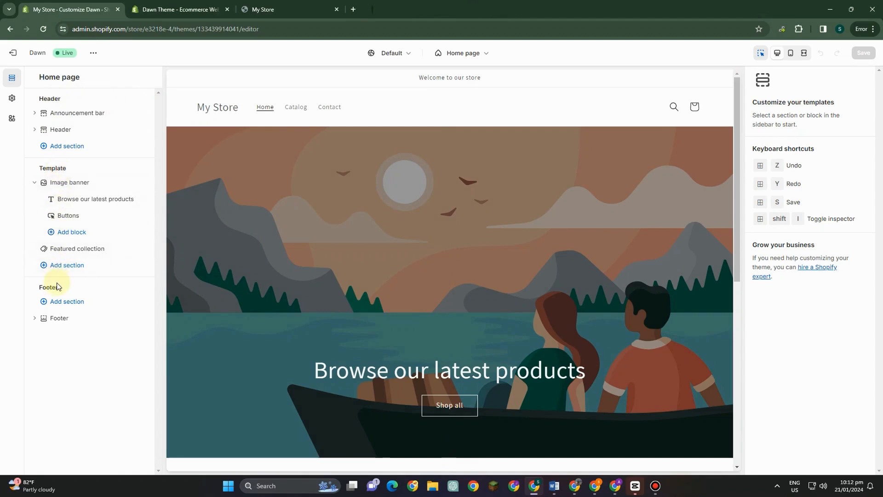
pyautogui.click(63, 117)
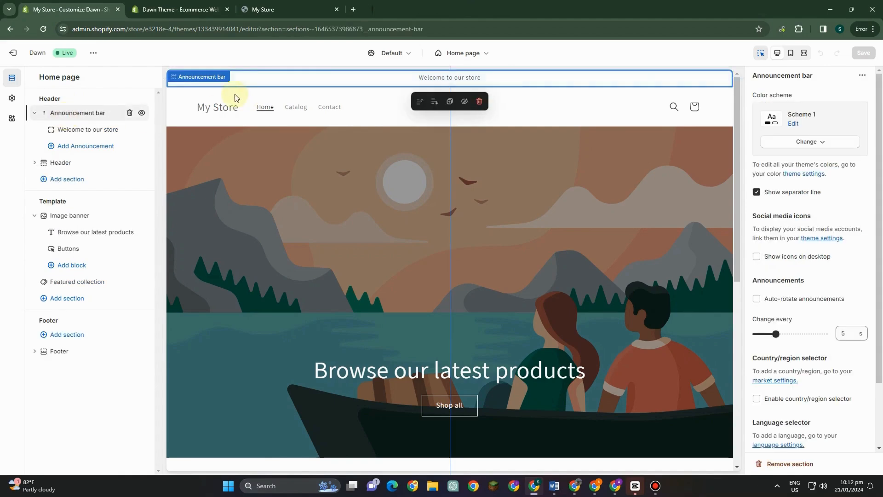
pyautogui.click(107, 129)
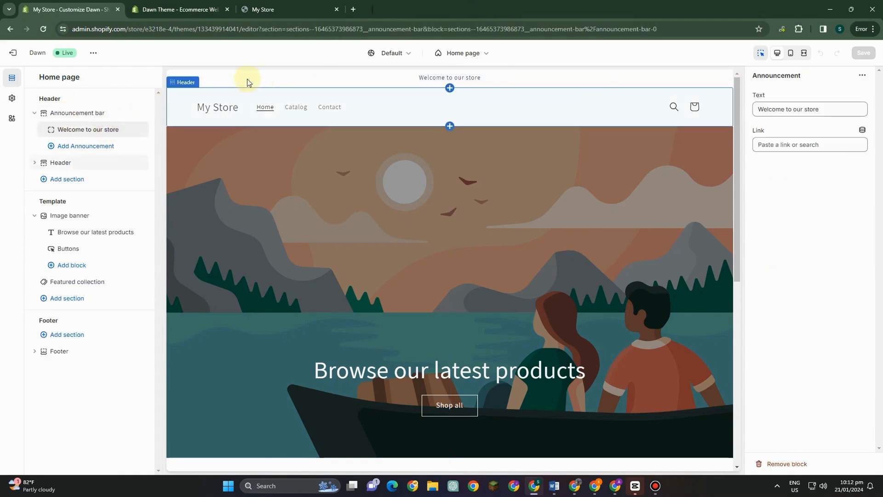
pyautogui.click(74, 165)
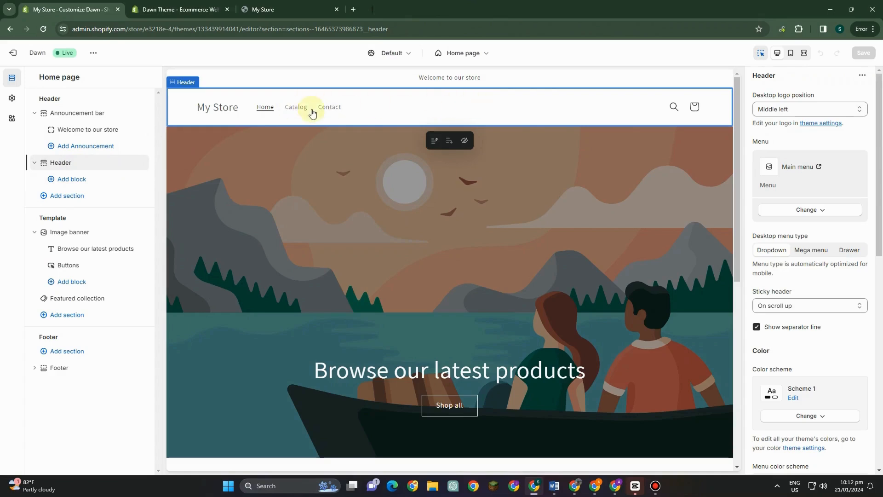
pyautogui.click(61, 233)
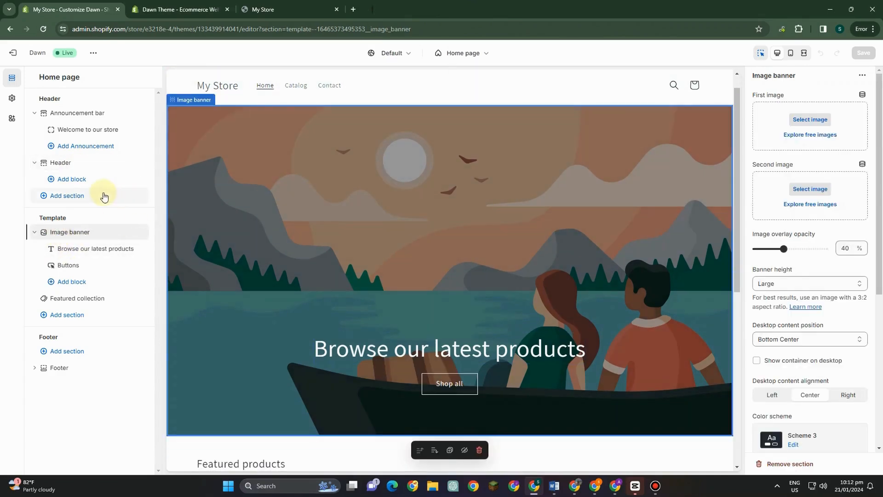
pyautogui.scroll(1, 282, 177)
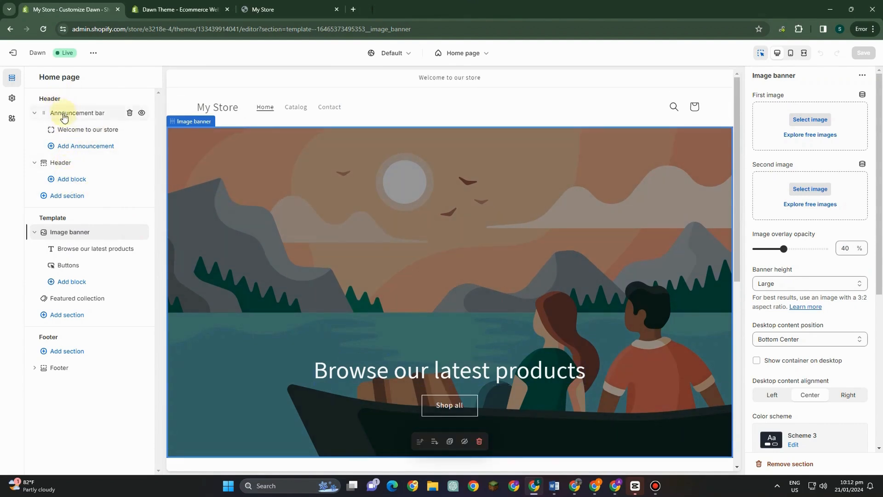
# Check which blocks and sections can be added to the header area, and revisit the announcement bar and header settings.
pyautogui.click(74, 180)
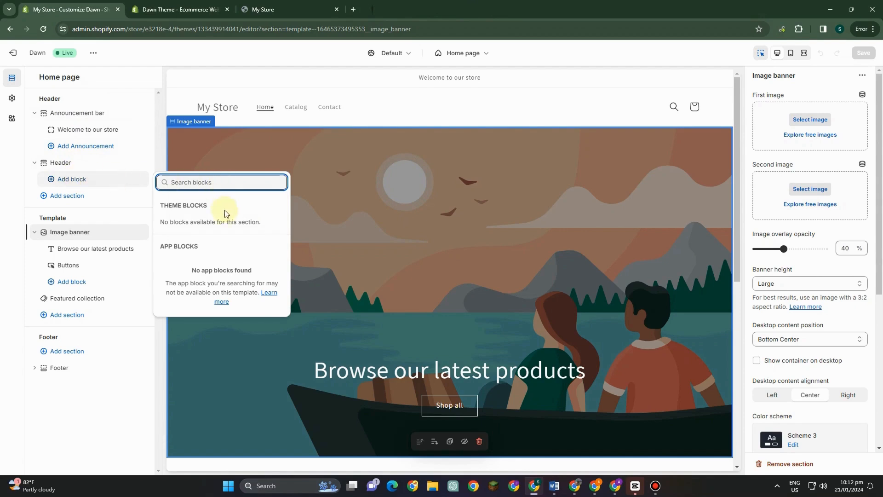
pyautogui.click(74, 198)
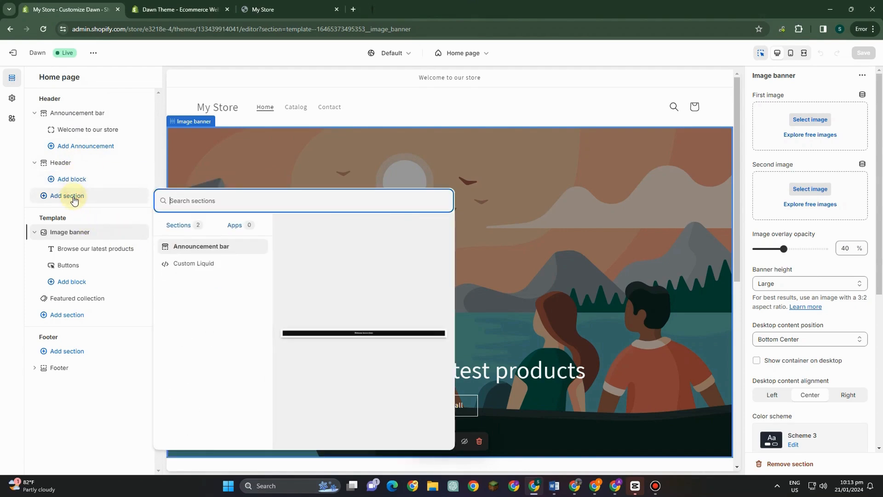
pyautogui.click(63, 110)
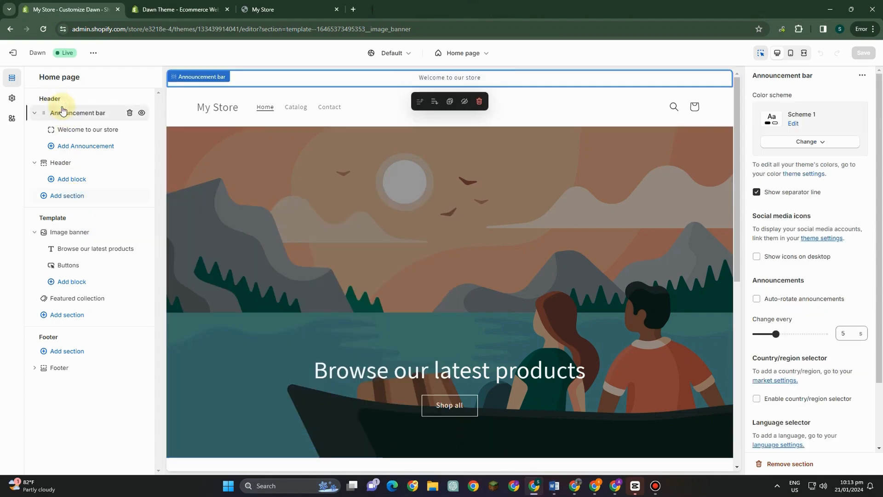
pyautogui.click(69, 164)
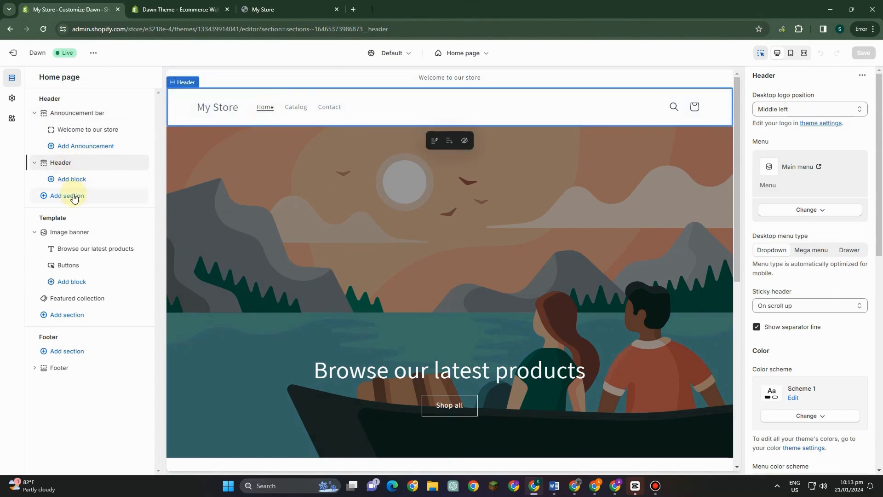
# Look through the sections and apps available for the header area, search them for "Text" and clear the search.
pyautogui.click(71, 197)
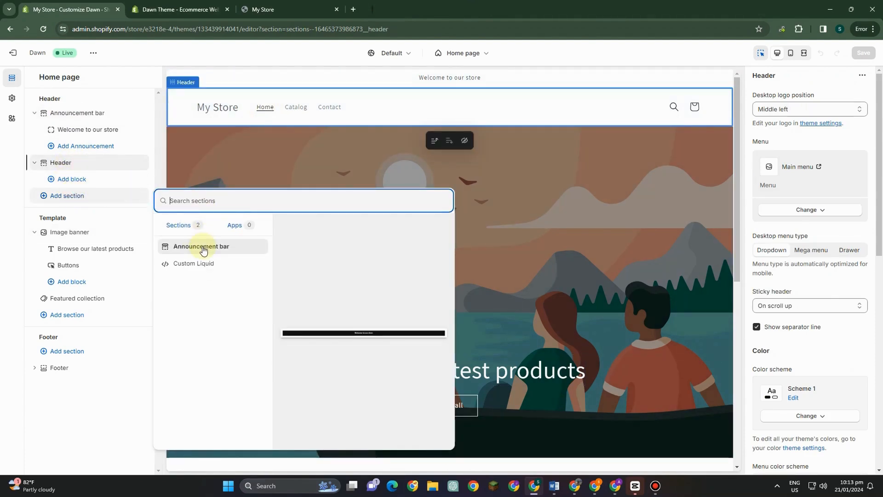
pyautogui.click(227, 226)
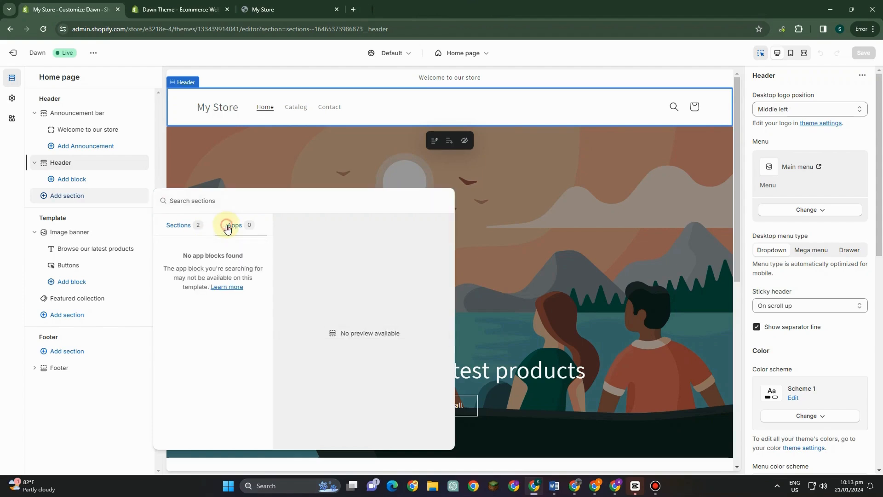
pyautogui.click(183, 225)
pyautogui.click(196, 201)
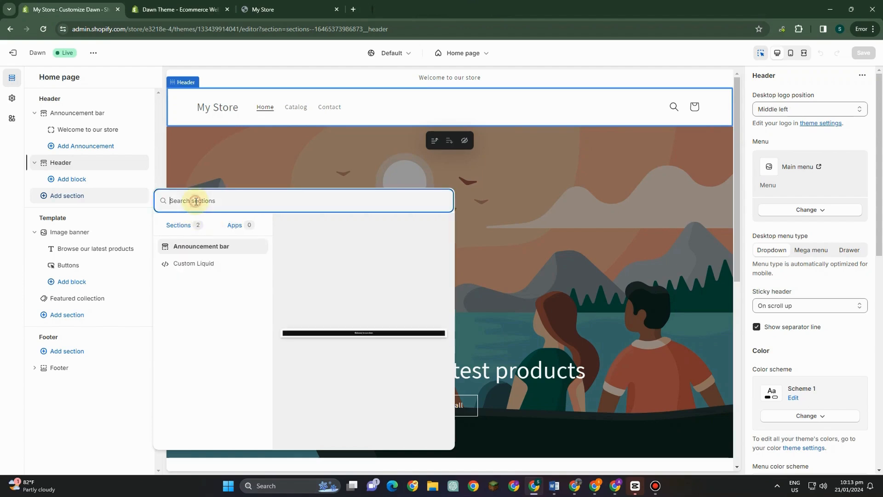
pyautogui.write('Text')
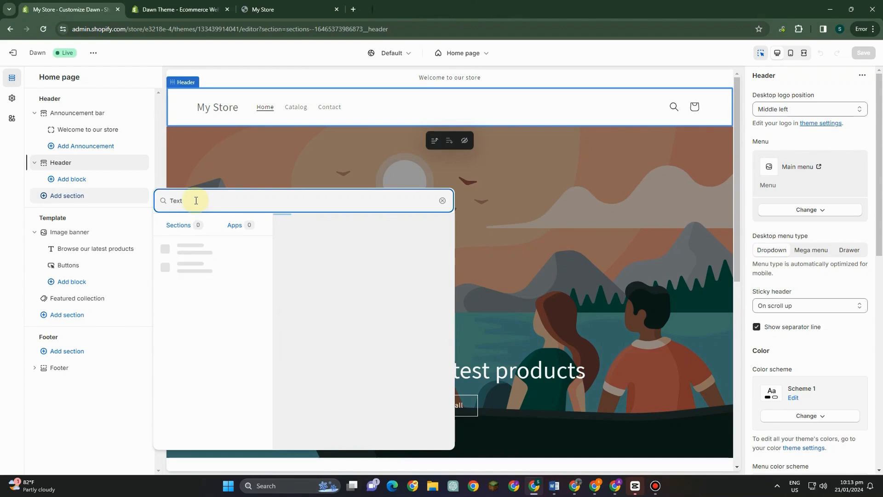
pyautogui.moveTo(196, 201); pyautogui.dragTo(152, 202)
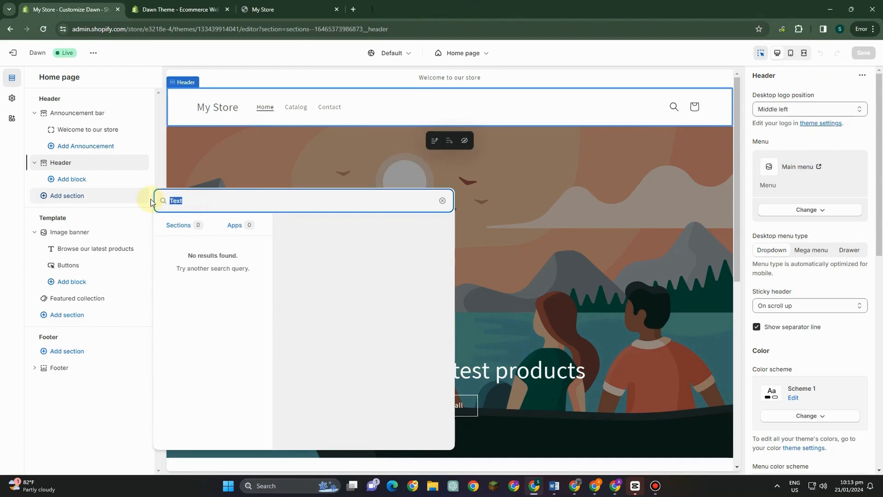
pyautogui.press('BackSpace')
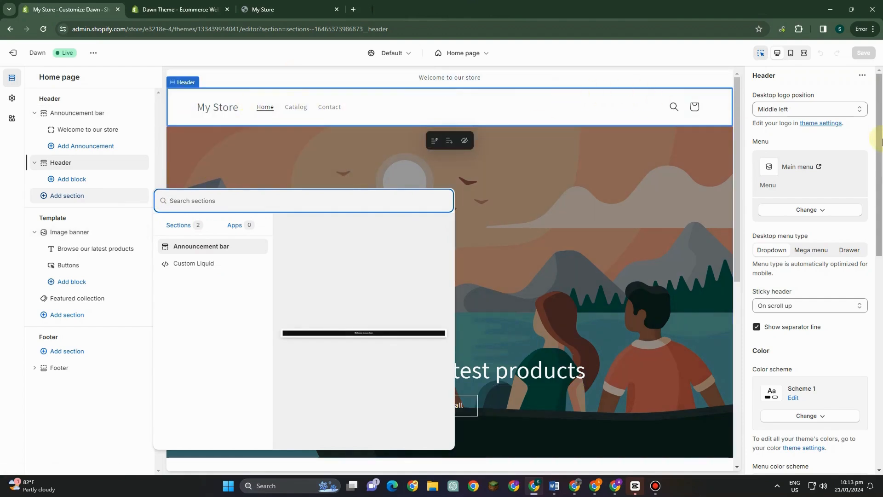
# Try Top center as the header's desktop logo position and set it to Middle center.
pyautogui.click(787, 110)
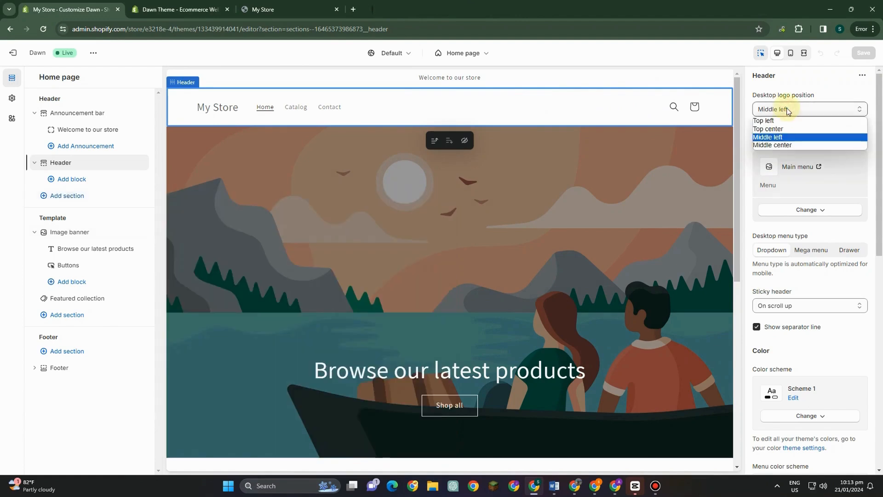
pyautogui.click(782, 129)
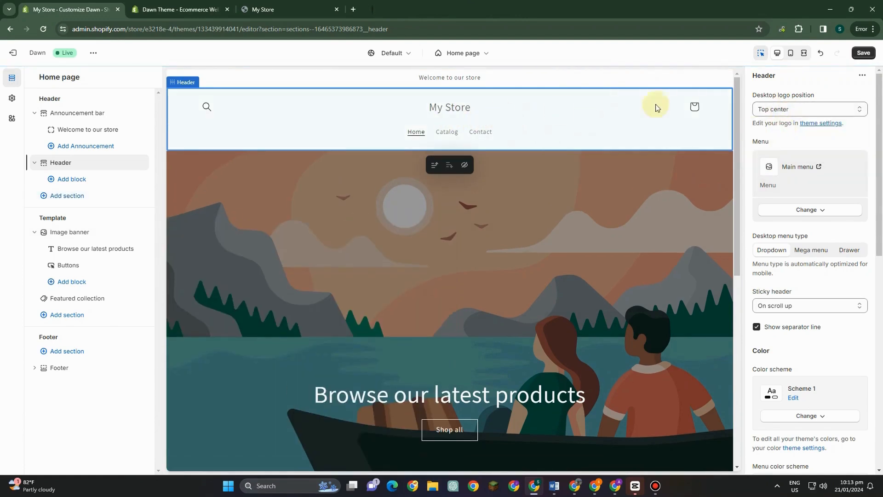
pyautogui.click(759, 109)
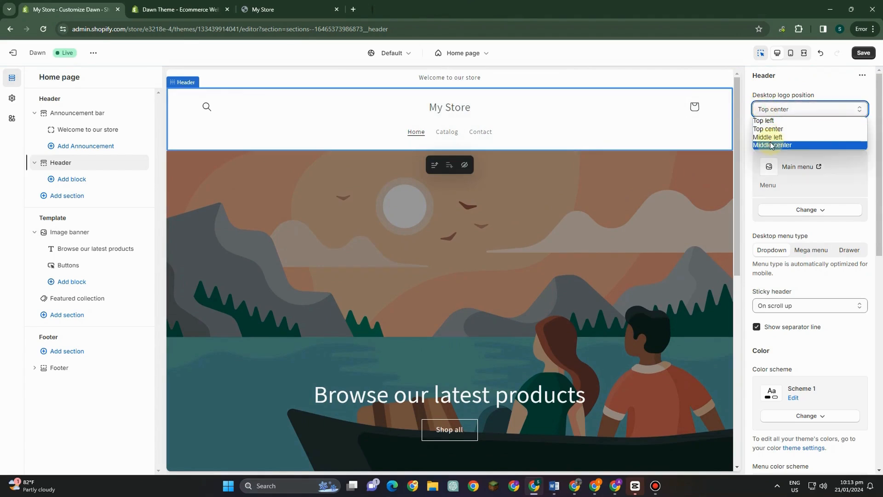
pyautogui.click(772, 145)
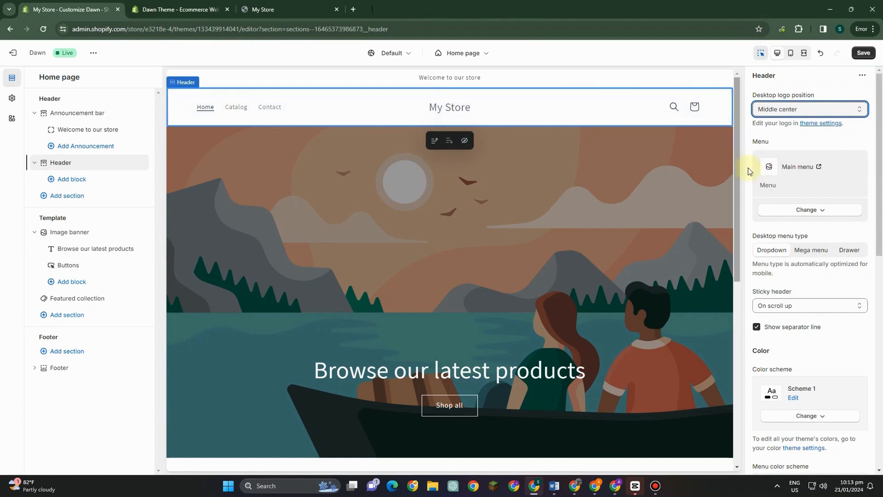
# Check the options for changing the header's menu and dismiss them.
pyautogui.click(803, 210)
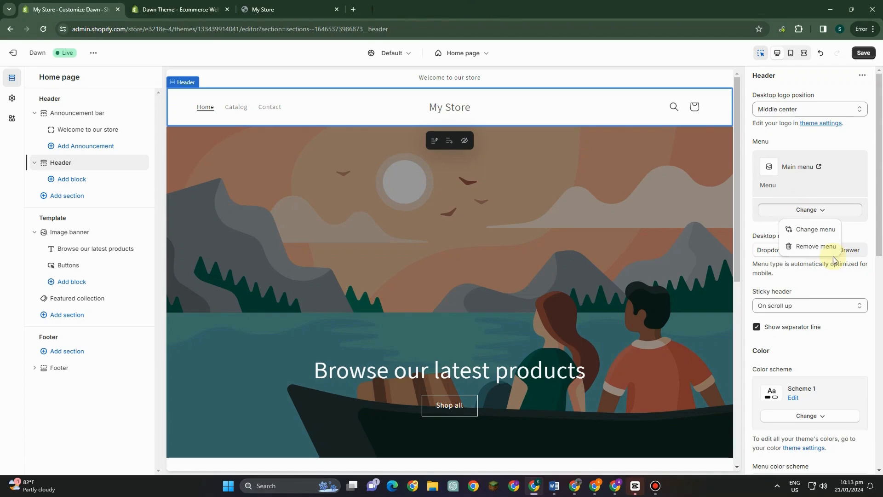
pyautogui.scroll(-2, 764, 218)
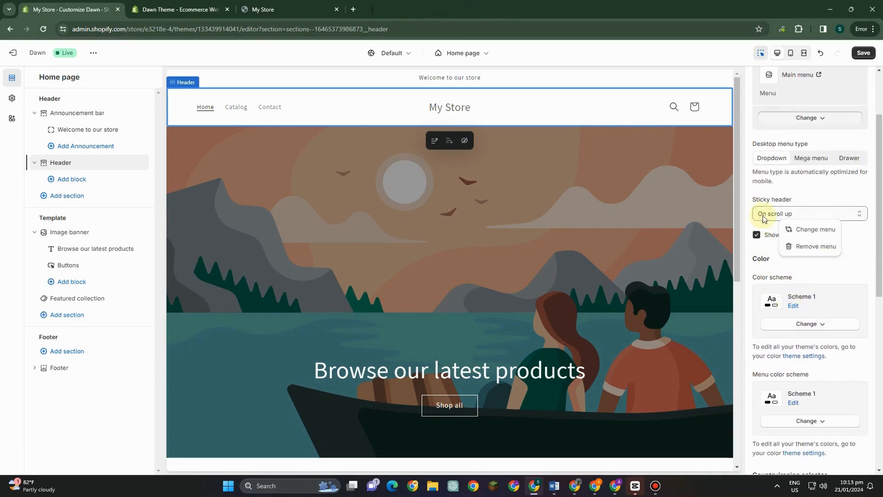
pyautogui.click(810, 189)
# Try Scheme 5 as the header's color scheme, and set both the header and menu color schemes to Scheme 3.
pyautogui.scroll(-3, 783, 266)
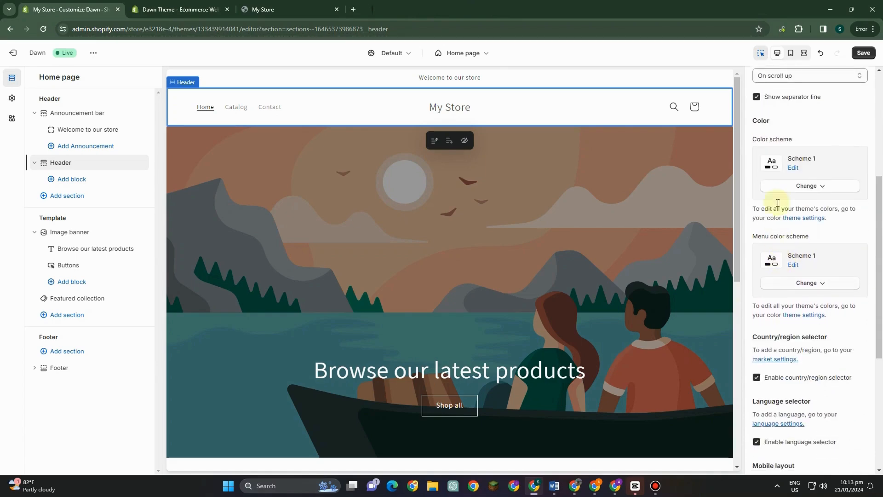
pyautogui.click(808, 187)
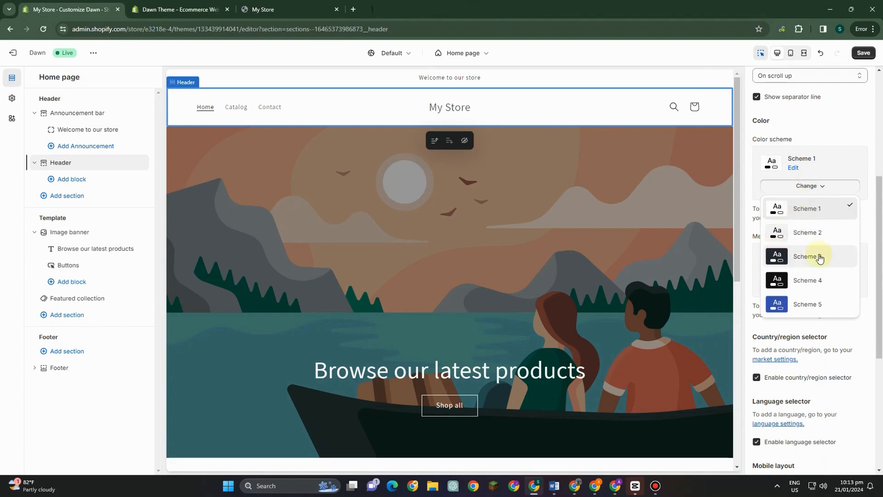
pyautogui.click(806, 304)
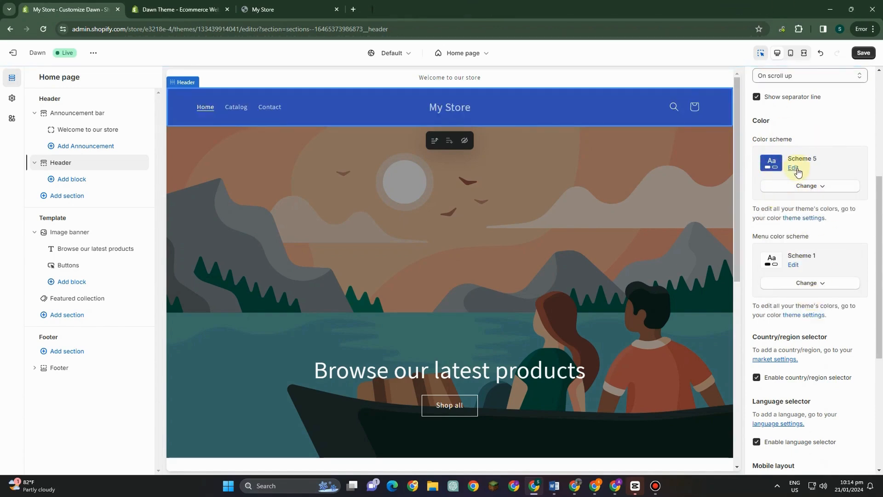
pyautogui.click(803, 193)
pyautogui.click(772, 254)
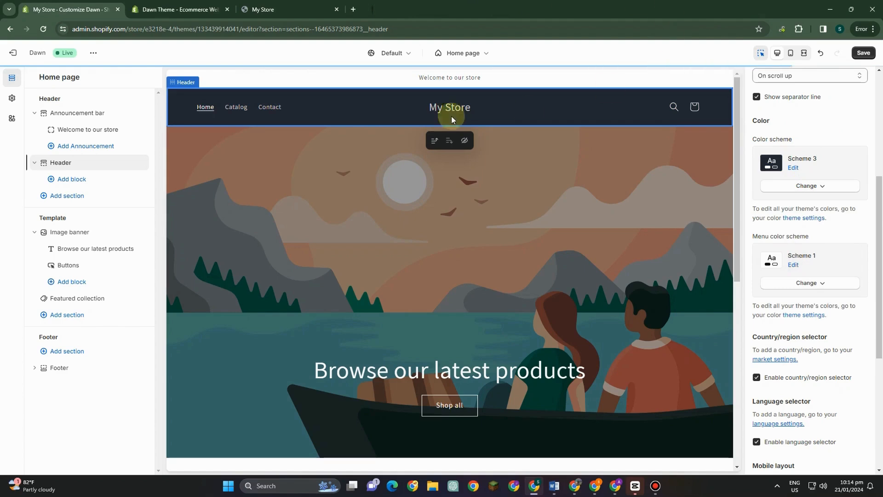
pyautogui.click(808, 292)
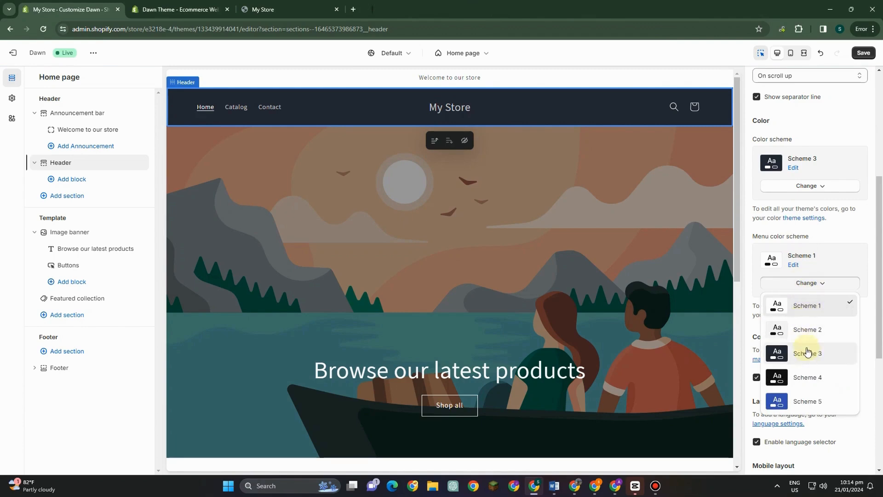
pyautogui.click(808, 352)
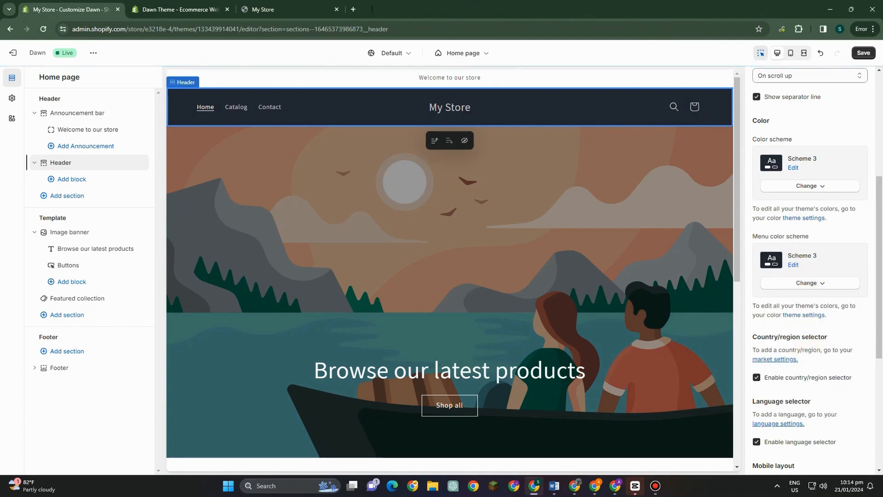
# Set the header's bottom margin to 0 px, its top padding to 28 px and its bottom padding to 8 px.
pyautogui.scroll(-4, 791, 216)
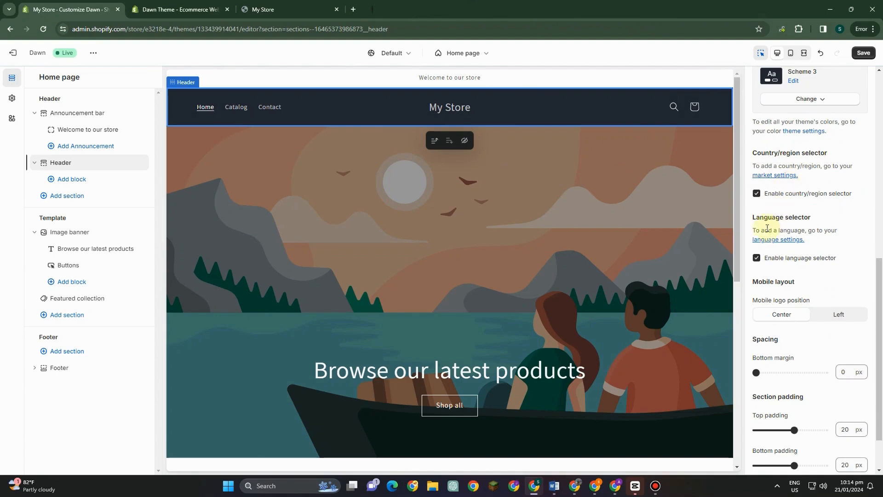
pyautogui.scroll(-2, 782, 255)
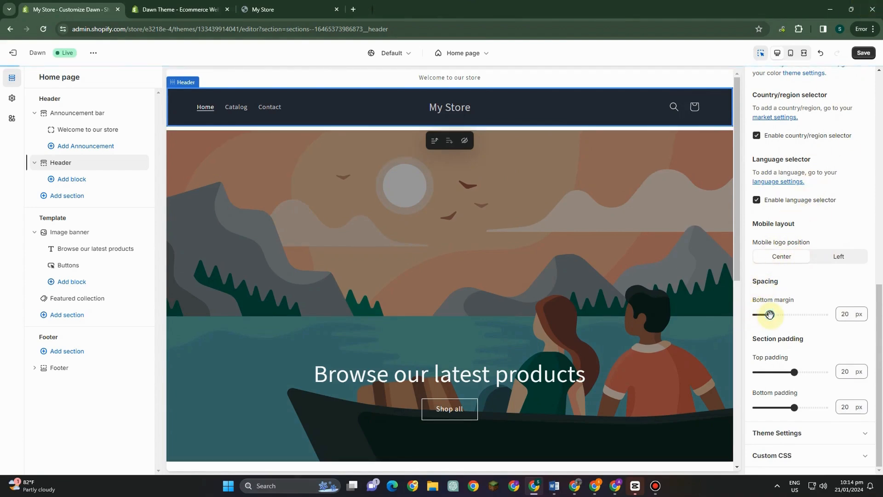
pyautogui.moveTo(770, 314); pyautogui.dragTo(741, 311)
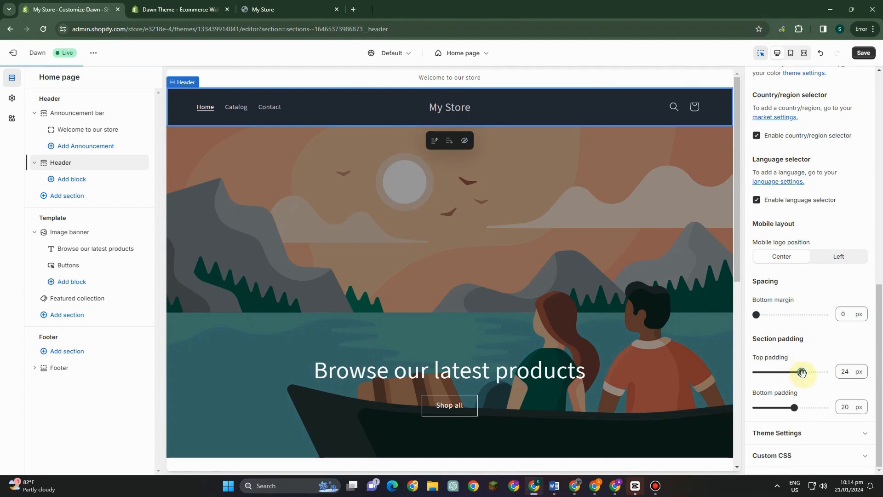
pyautogui.moveTo(802, 372); pyautogui.dragTo(810, 372)
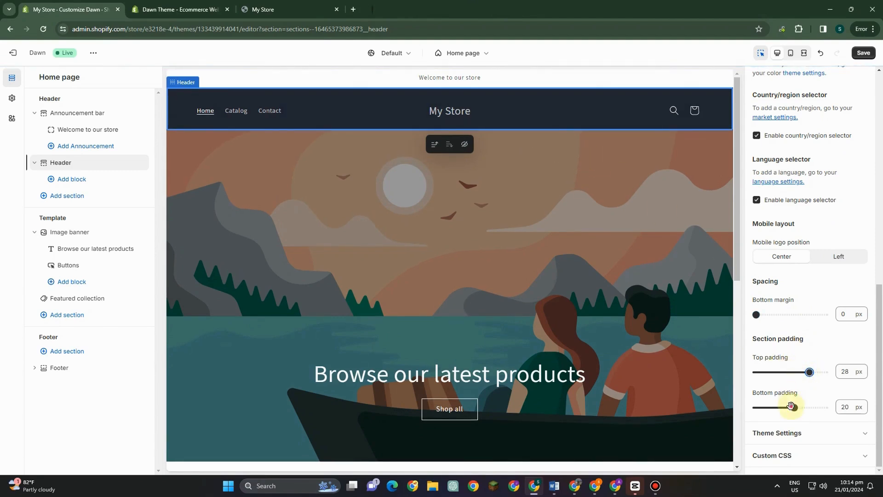
pyautogui.moveTo(791, 406); pyautogui.dragTo(802, 406)
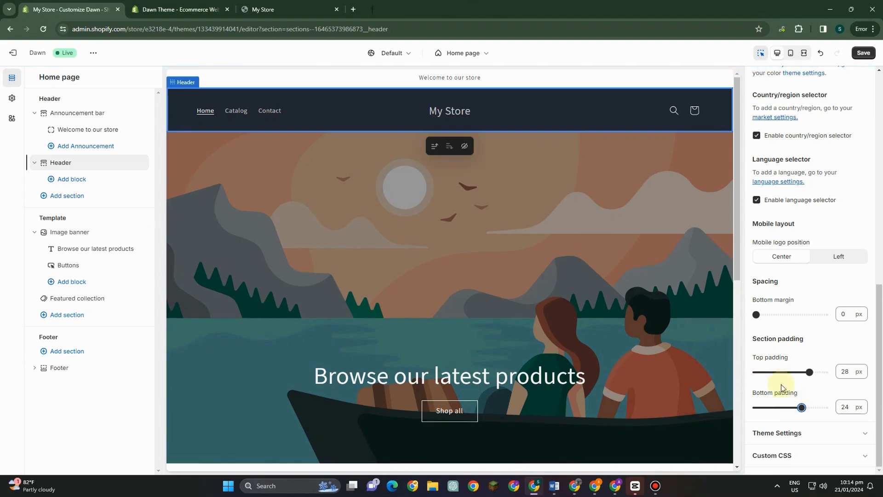
pyautogui.moveTo(799, 406); pyautogui.dragTo(771, 407)
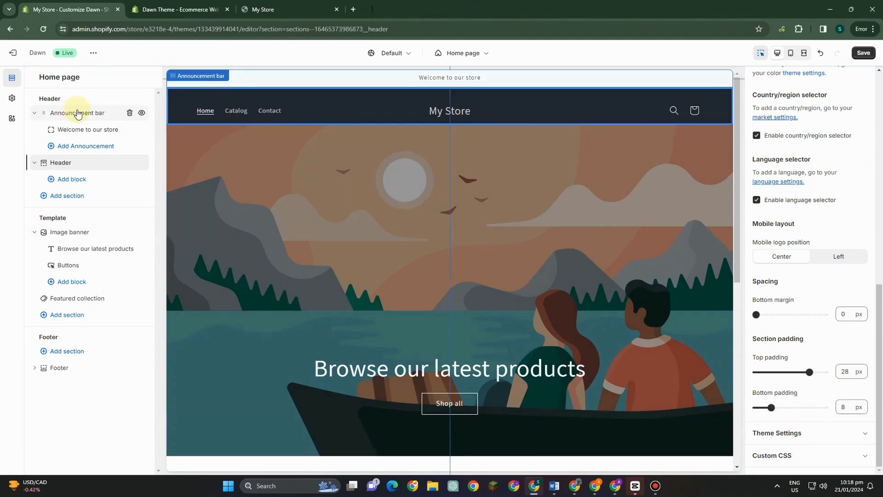
# Change the announcement text in the announcement bar to "Welcome To Andy Store".
pyautogui.click(77, 113)
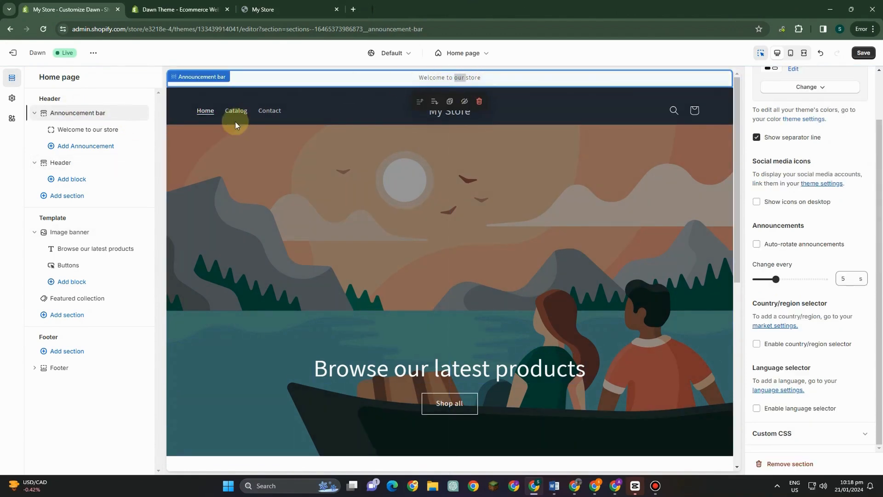
pyautogui.click(117, 129)
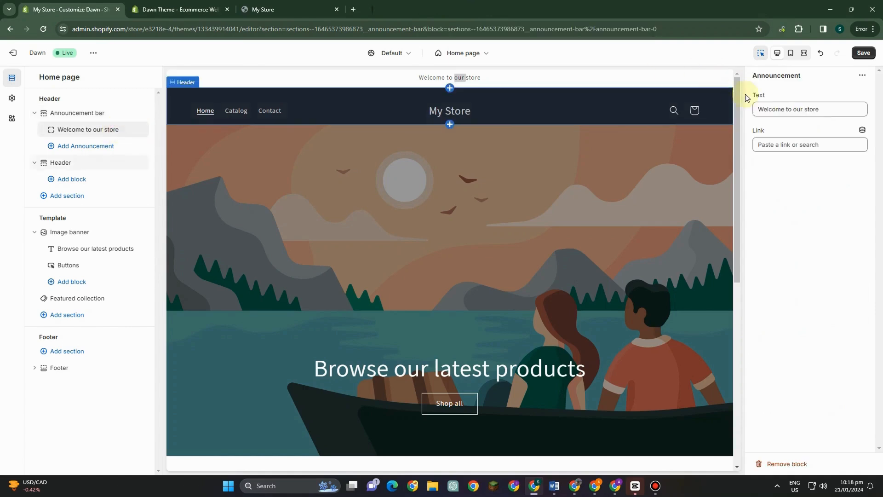
pyautogui.click(799, 109)
pyautogui.moveTo(793, 109); pyautogui.dragTo(835, 110)
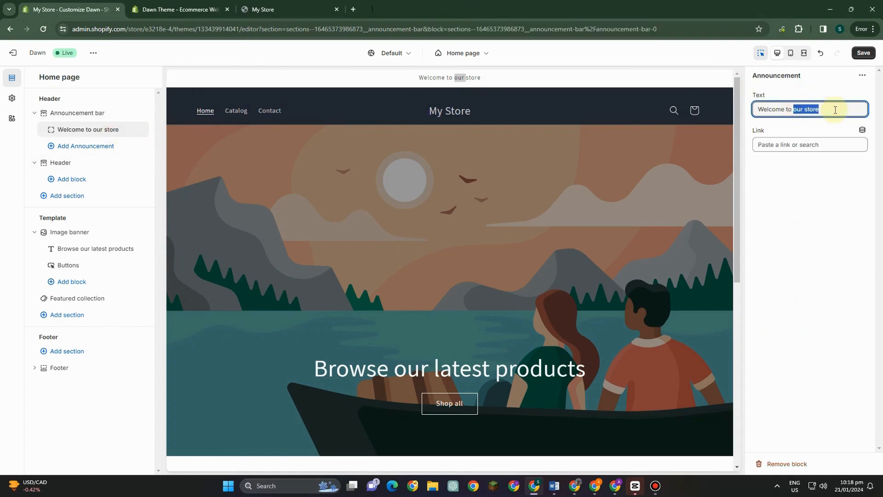
pyautogui.press('BackSpace')
pyautogui.write('T')
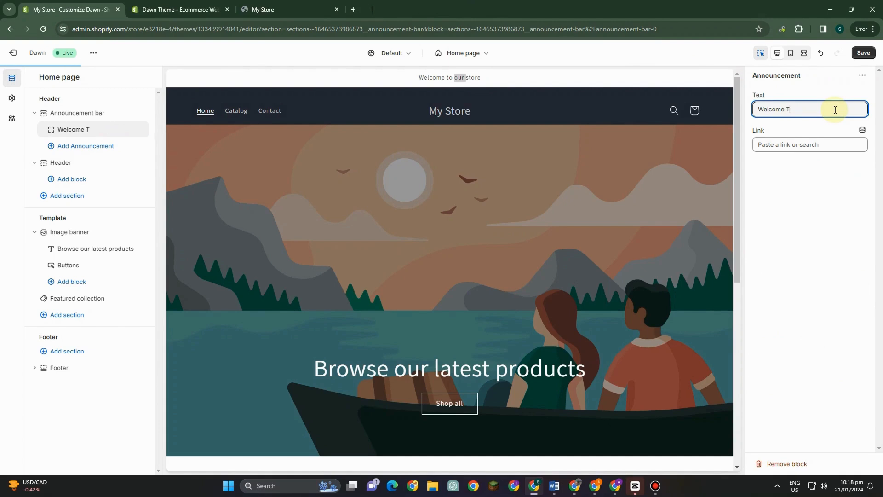
pyautogui.write('o Andy Store')
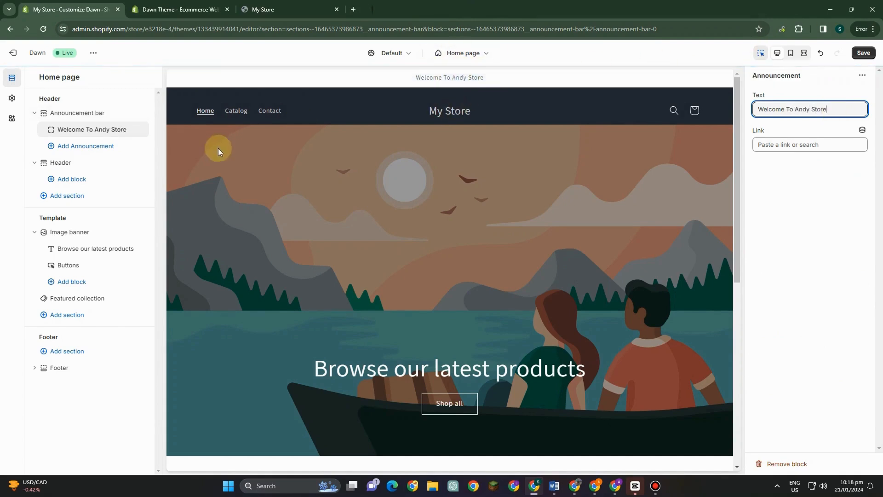
pyautogui.click(44, 209)
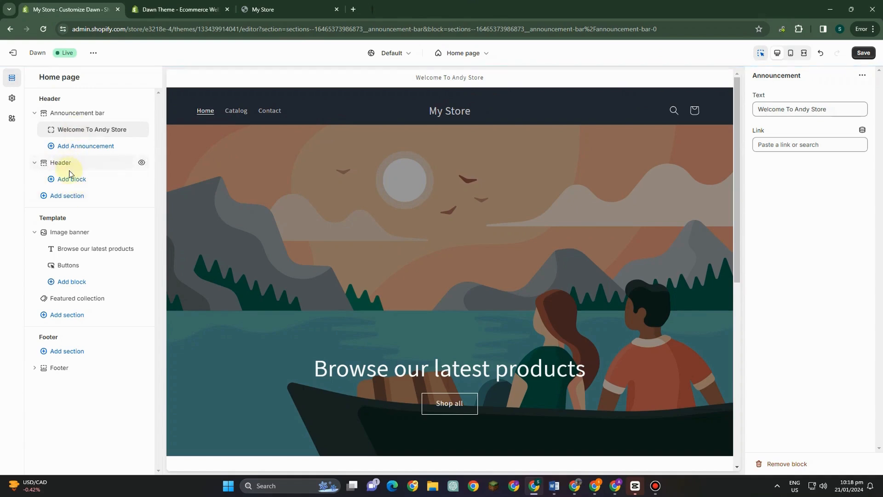
# Look through the image banner's settings, check the image selection dialog for its first image and cancel it.
pyautogui.click(69, 231)
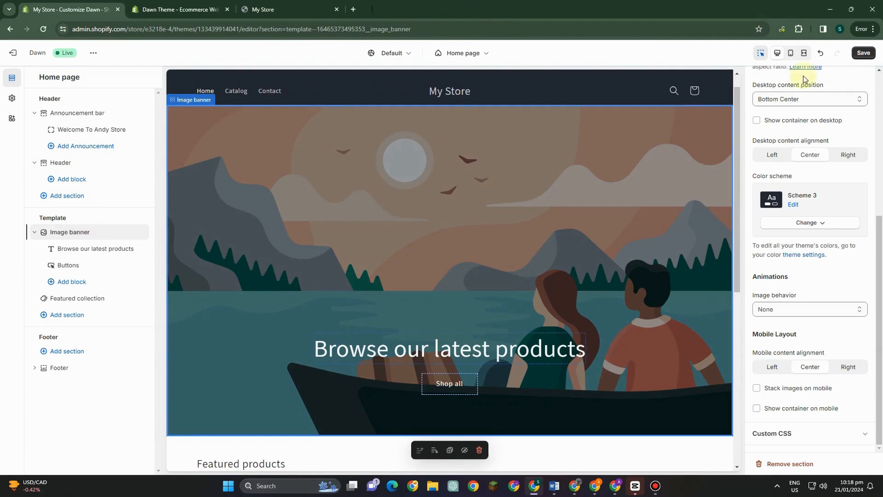
pyautogui.scroll(1, 803, 79)
pyautogui.scroll(4, 815, 132)
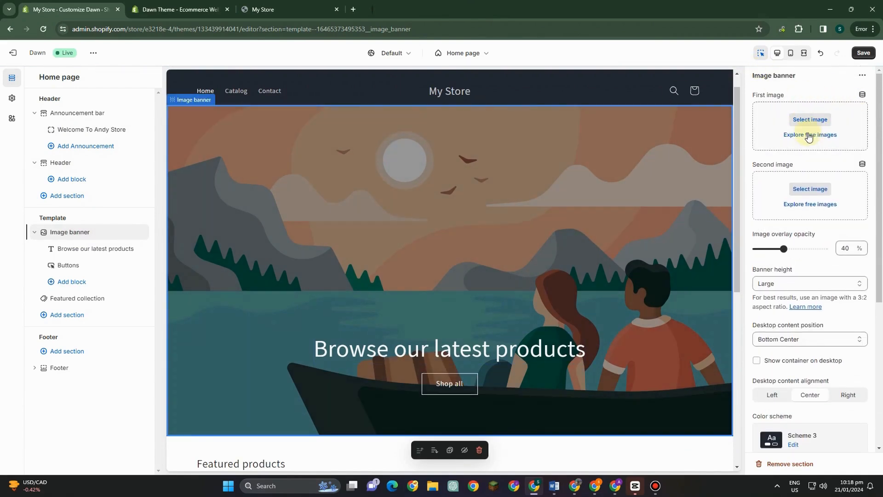
pyautogui.click(807, 123)
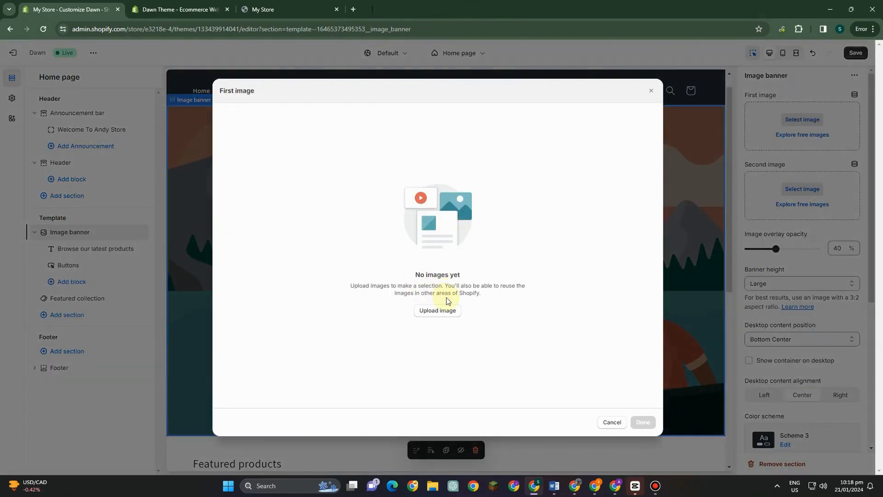
pyautogui.click(612, 422)
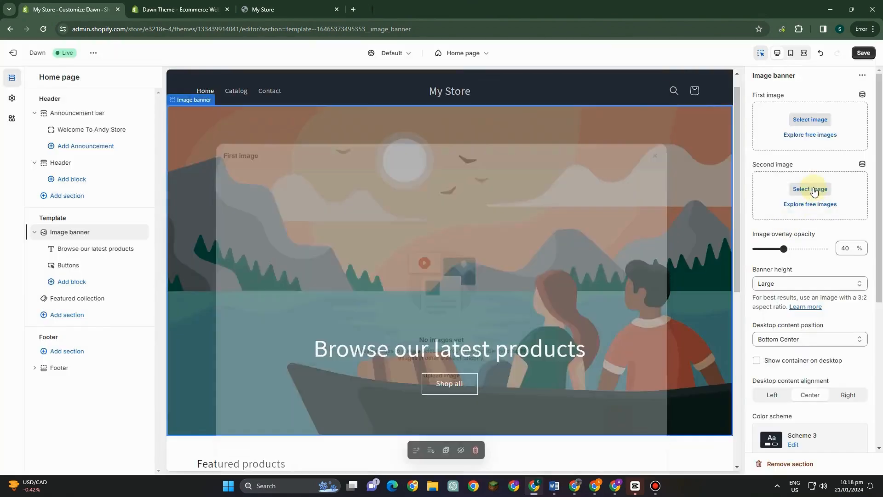
# Use the free image of hands holding a mug from the Fall category as the image banner's first image.
pyautogui.click(810, 135)
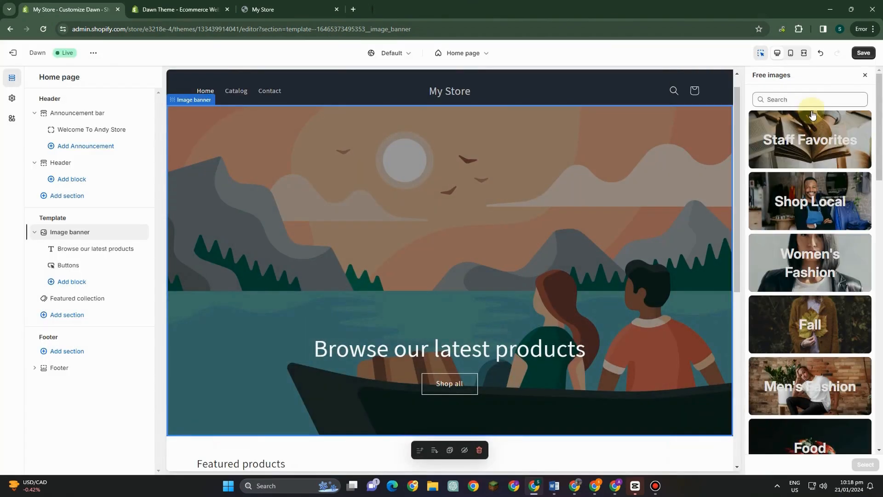
pyautogui.click(810, 103)
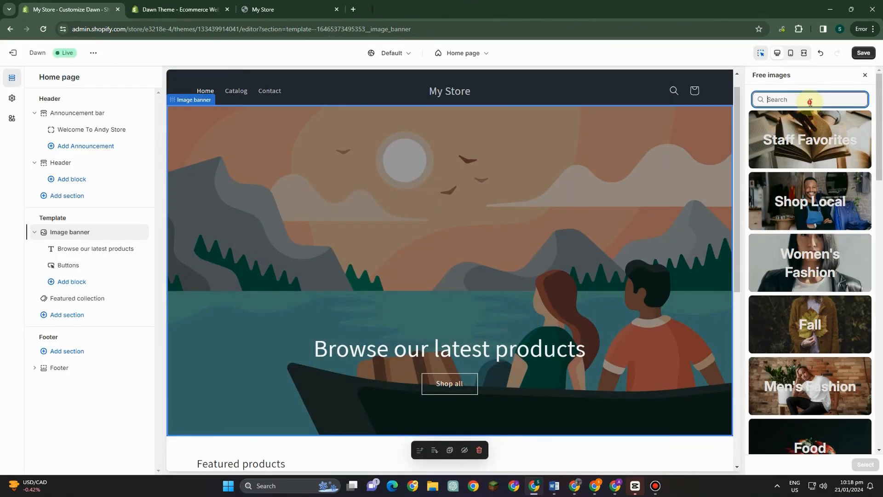
pyautogui.click(824, 337)
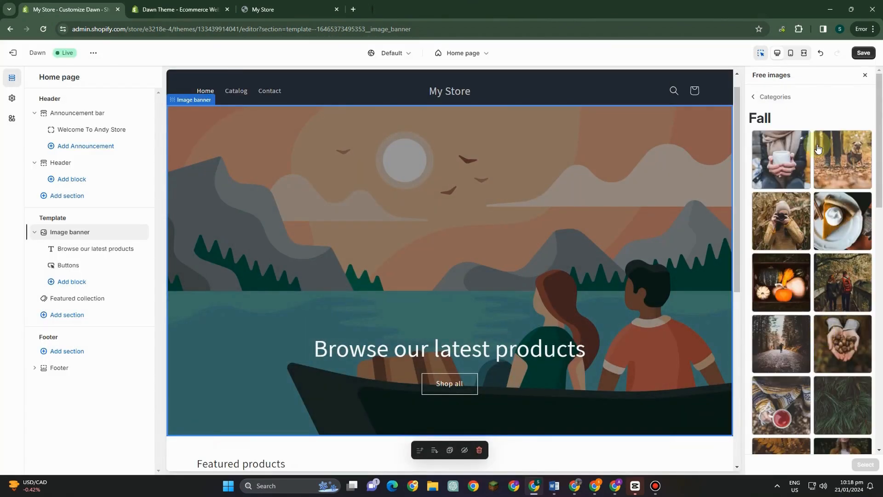
pyautogui.click(784, 173)
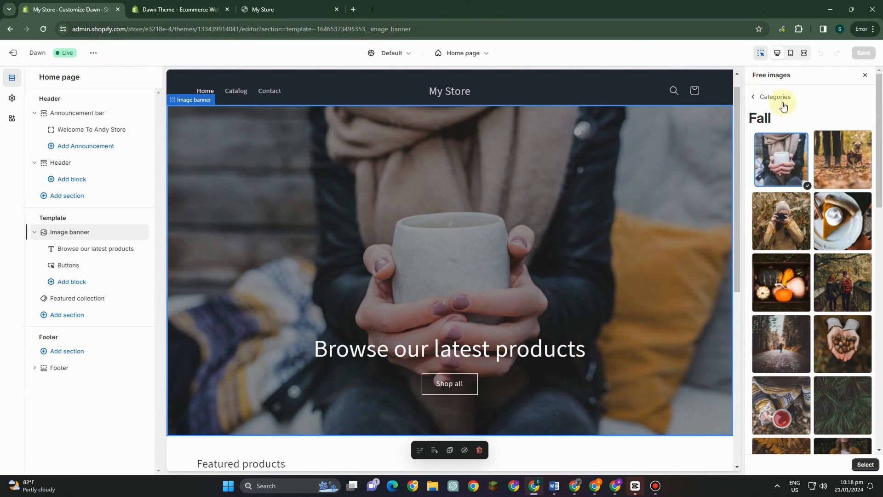
pyautogui.click(782, 102)
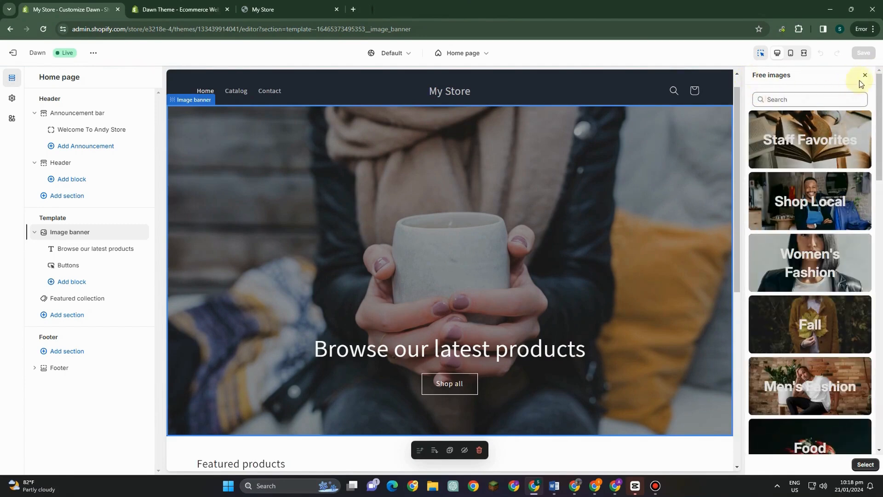
pyautogui.click(864, 75)
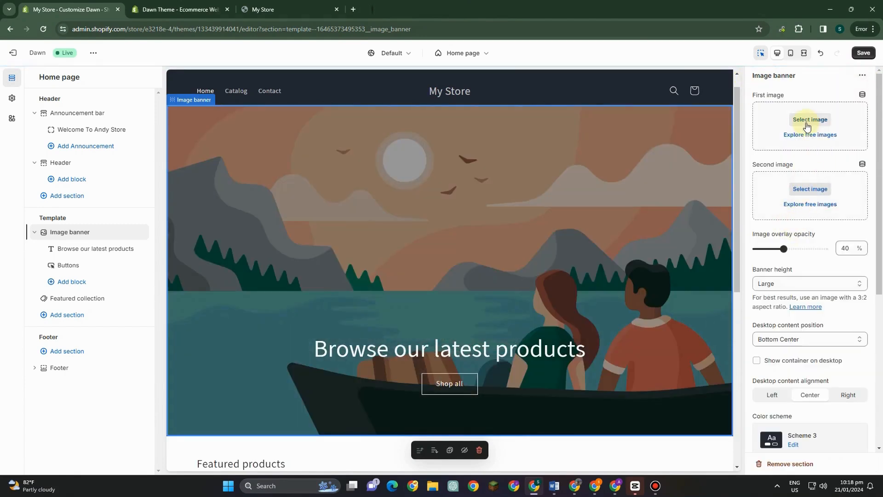
pyautogui.click(810, 120)
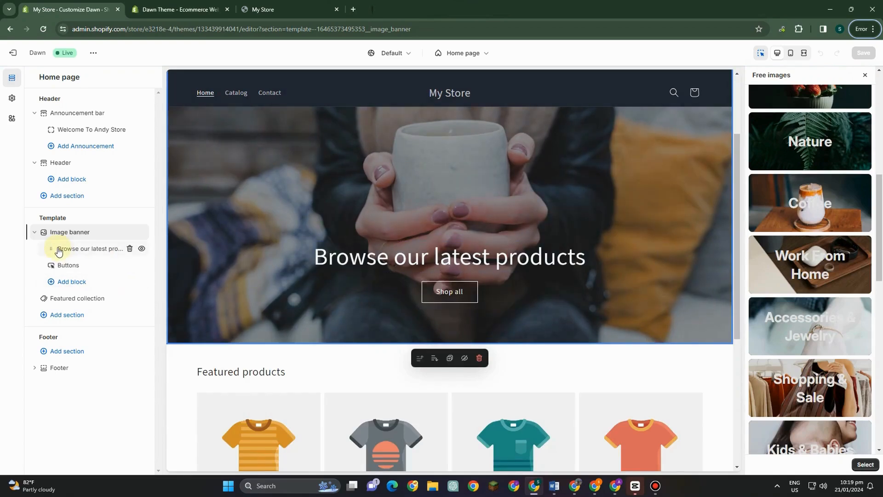
# Replace the image banner's heading text with "YES IT"S ALWAYS POSSIBLE!".
pyautogui.click(422, 262)
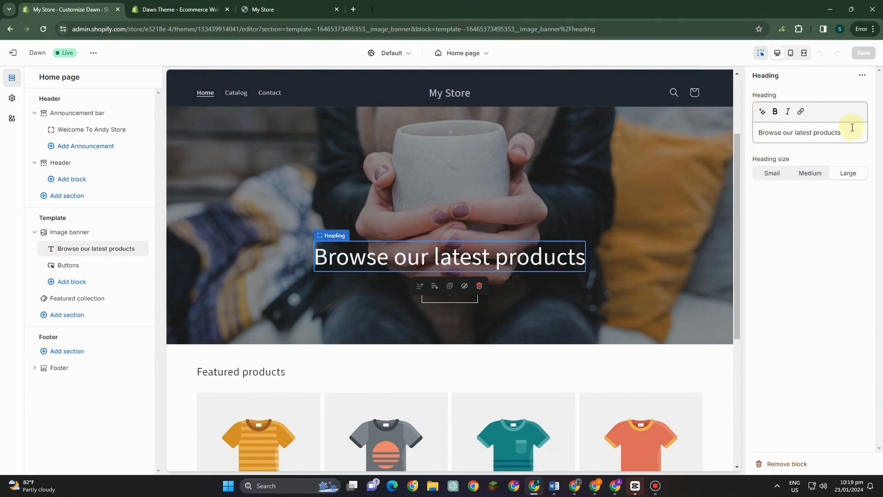
pyautogui.moveTo(847, 136); pyautogui.dragTo(691, 127)
pyautogui.write('Y')
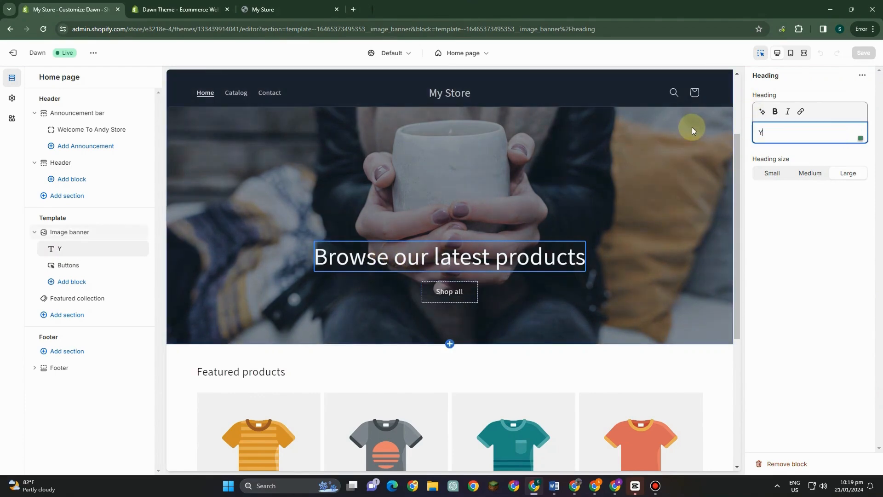
pyautogui.write('ES IT"S')
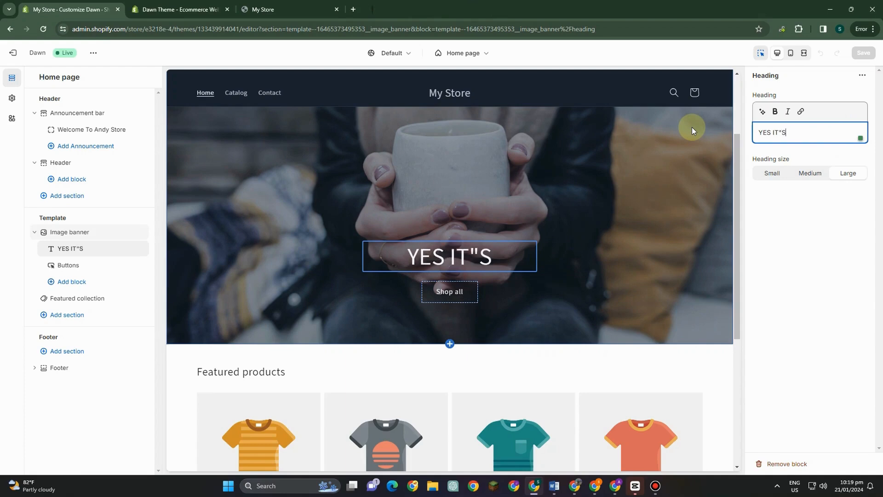
pyautogui.write(' ALWAYS ')
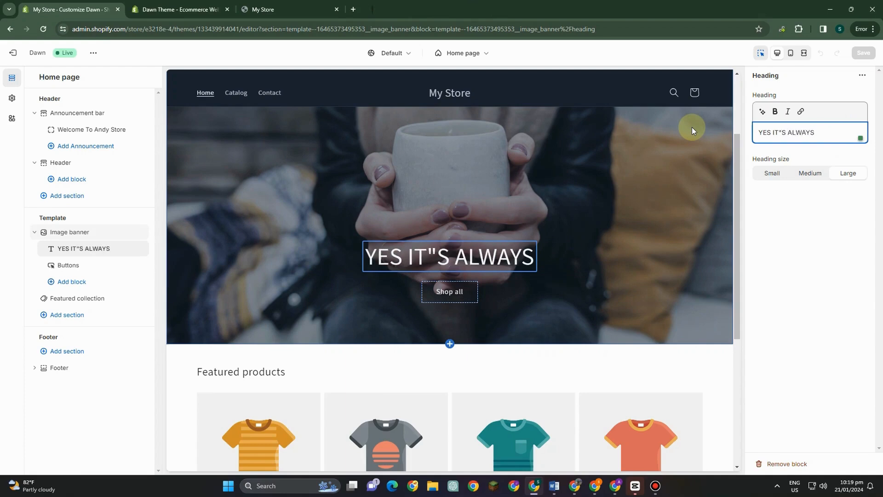
pyautogui.write('POSSIB')
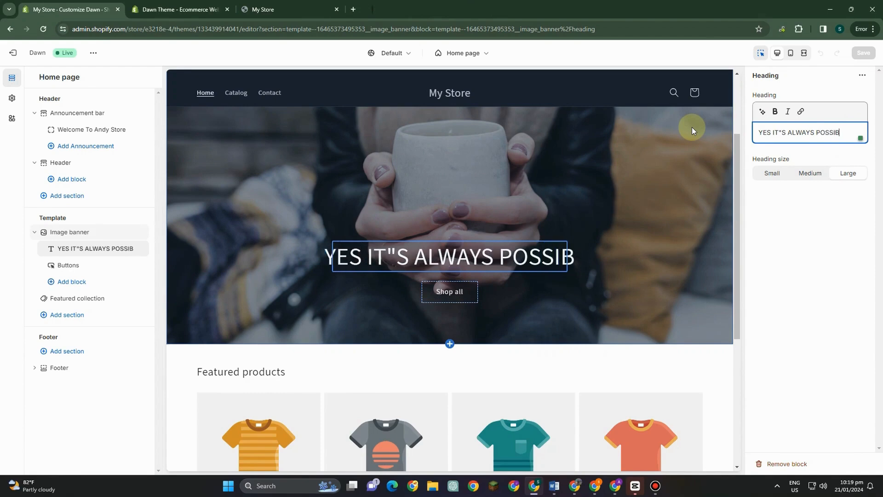
pyautogui.write('LE!')
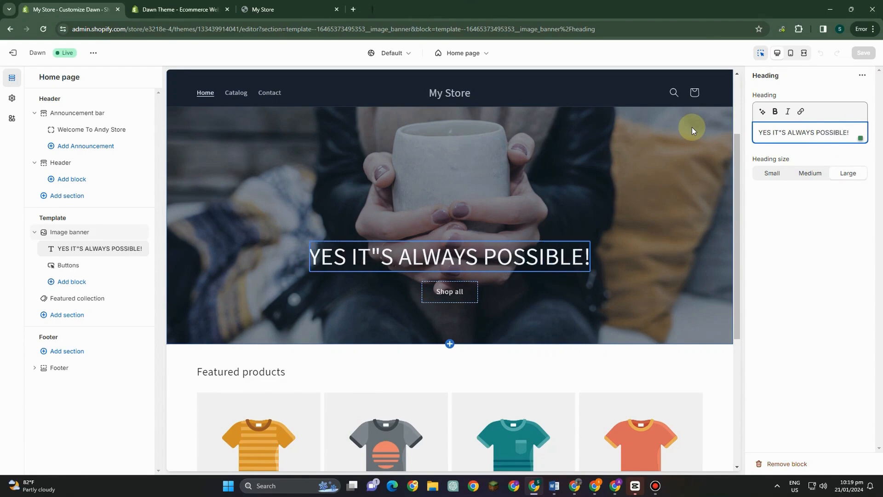
# Correct the apostrophe in the image banner's heading so it reads "YES IT'S ALWAYS POSSIBLE!".
pyautogui.click(788, 113)
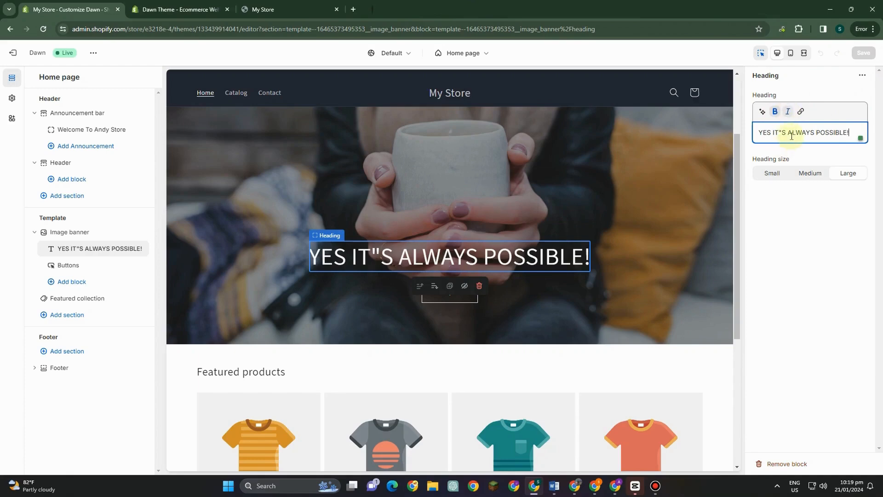
pyautogui.click(783, 133)
pyautogui.press('BackSpace')
pyautogui.write('"')
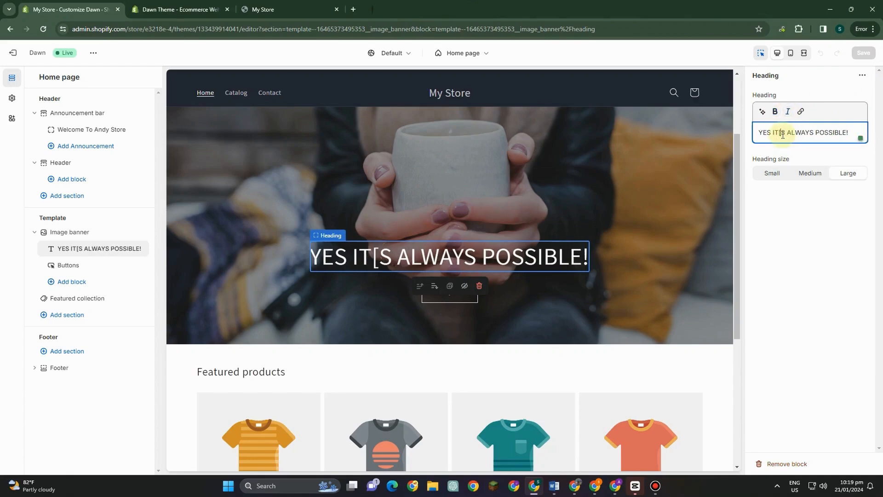
pyautogui.press('BackSpace')
pyautogui.write("'")
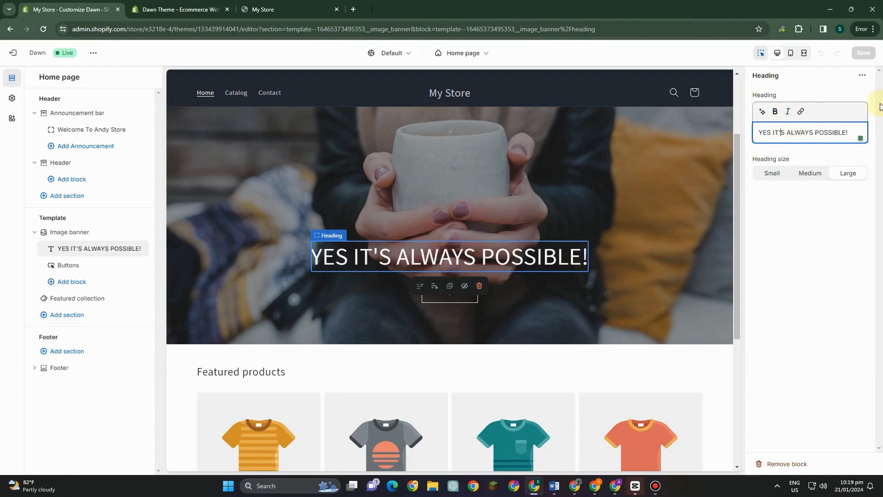
# Try the Small and Medium sizes for the image banner's heading and return it to Large.
pyautogui.click(775, 175)
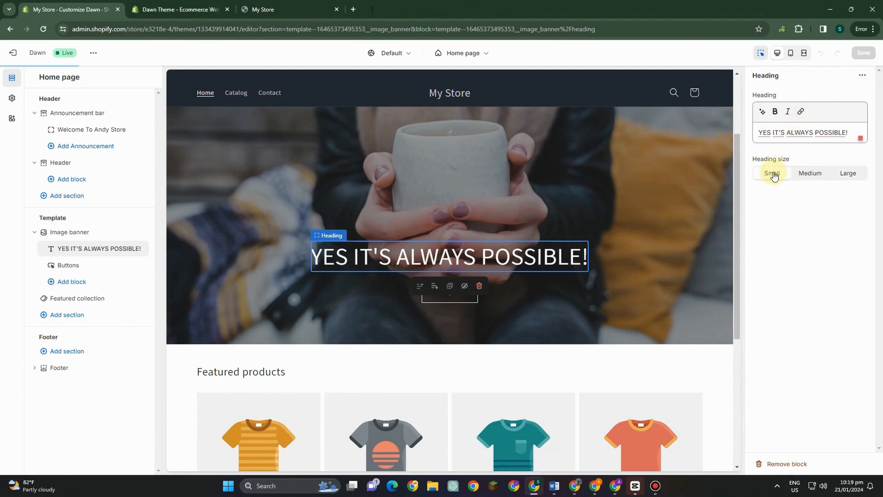
pyautogui.click(811, 177)
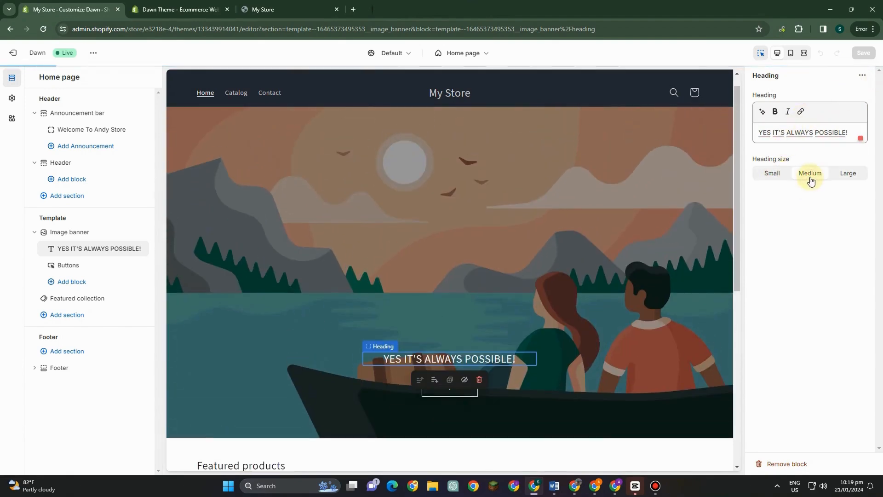
pyautogui.click(844, 177)
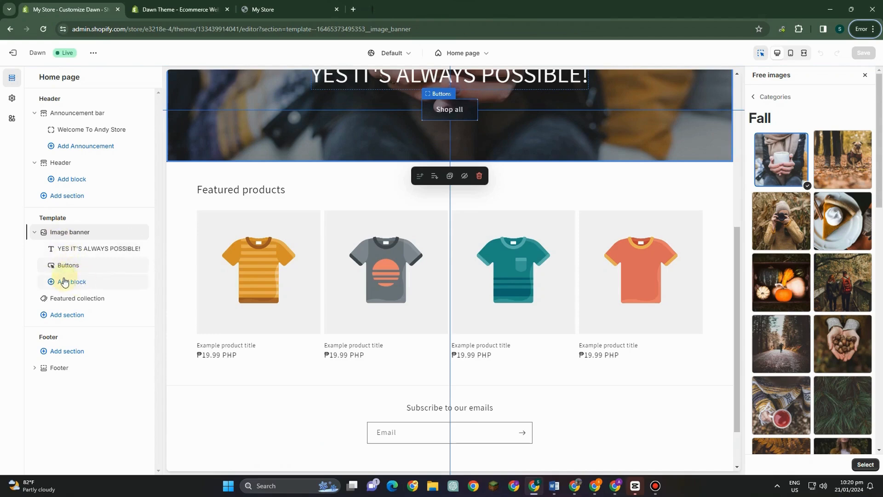
# Add a text block reading "SHOP NOW AND ALWAYS" to the image banner and save the changes.
pyautogui.click(79, 286)
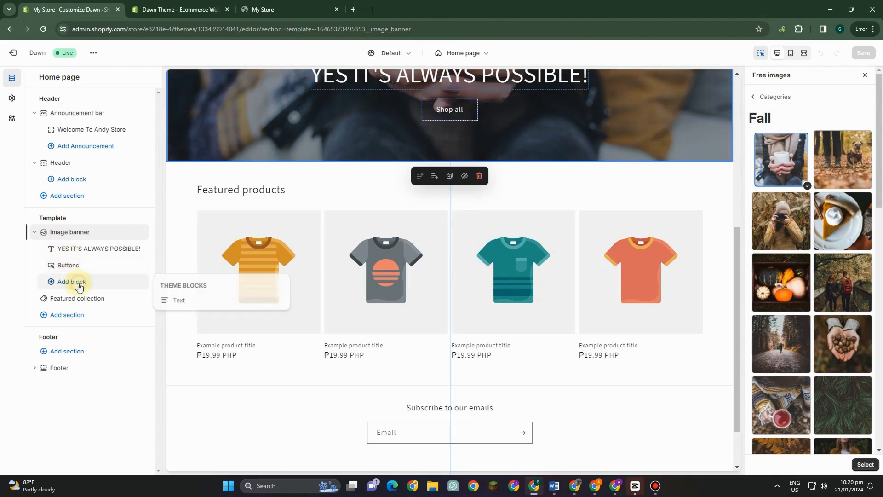
pyautogui.click(174, 301)
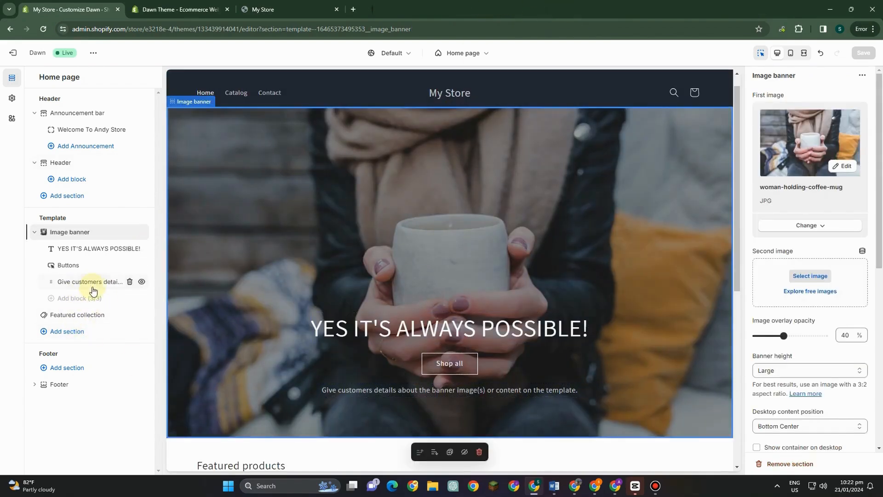
pyautogui.click(431, 392)
pyautogui.moveTo(784, 154); pyautogui.dragTo(746, 130)
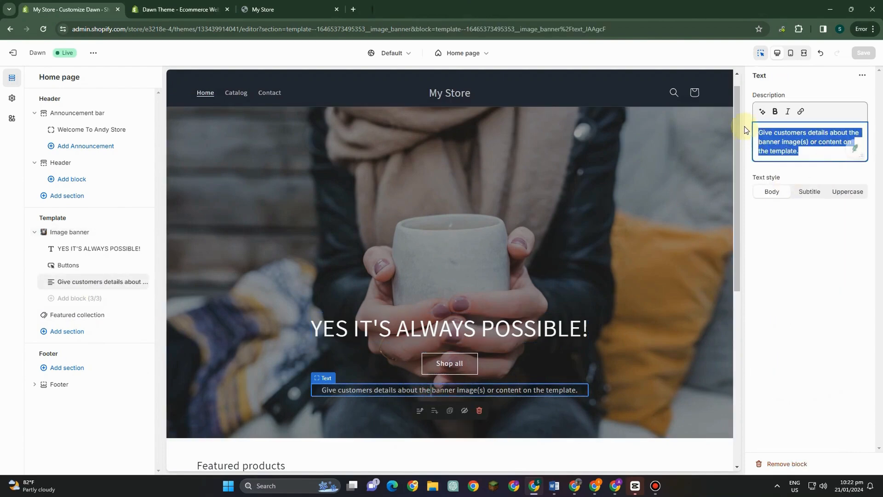
pyautogui.press('BackSpace')
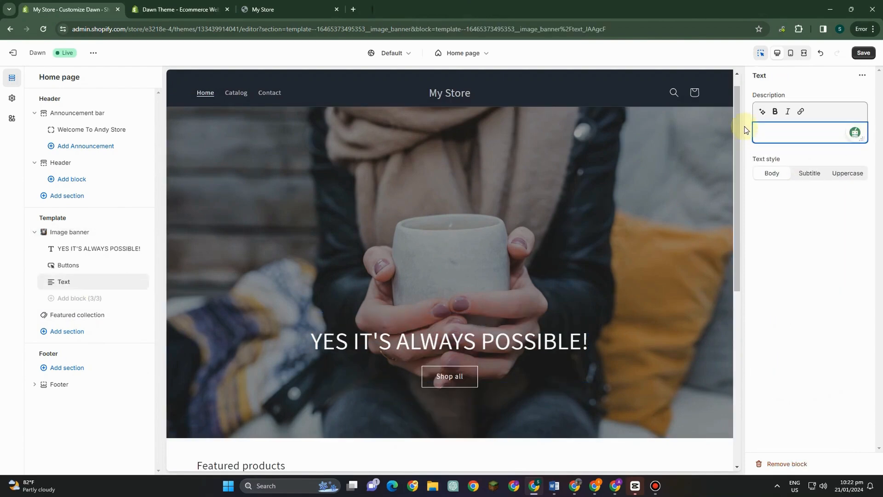
pyautogui.write('SHOP N')
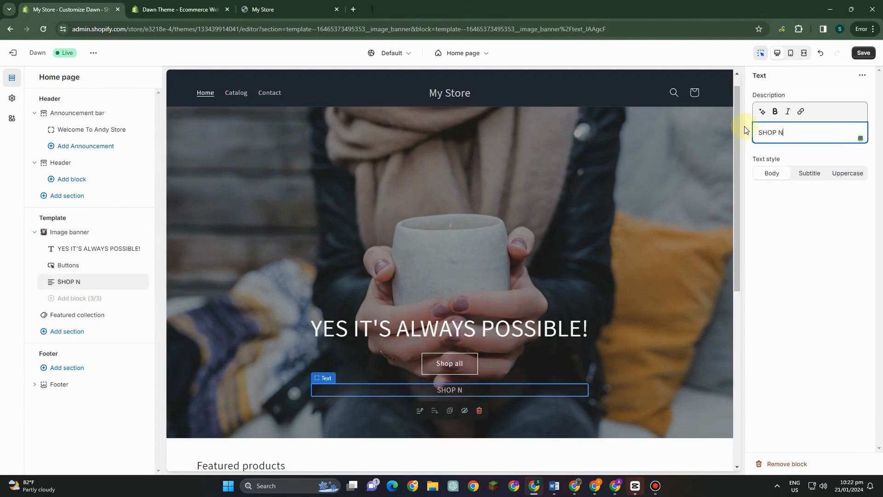
pyautogui.write('OW AND ALWAYS')
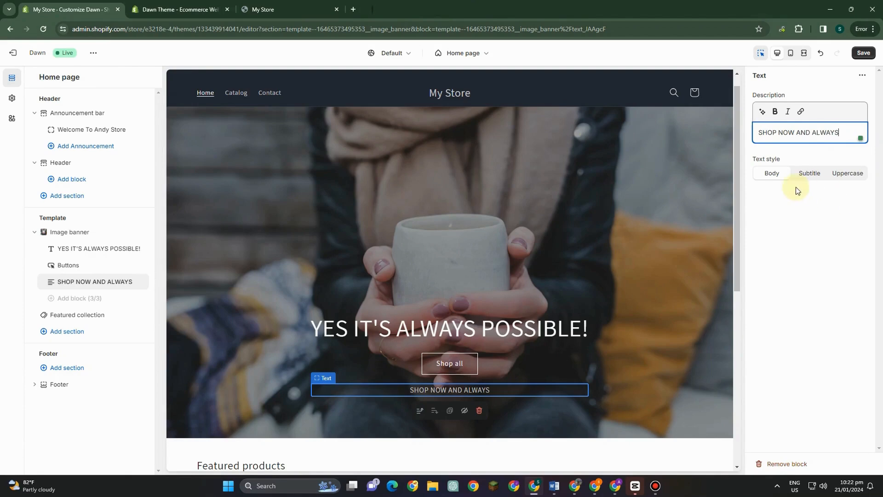
pyautogui.click(863, 52)
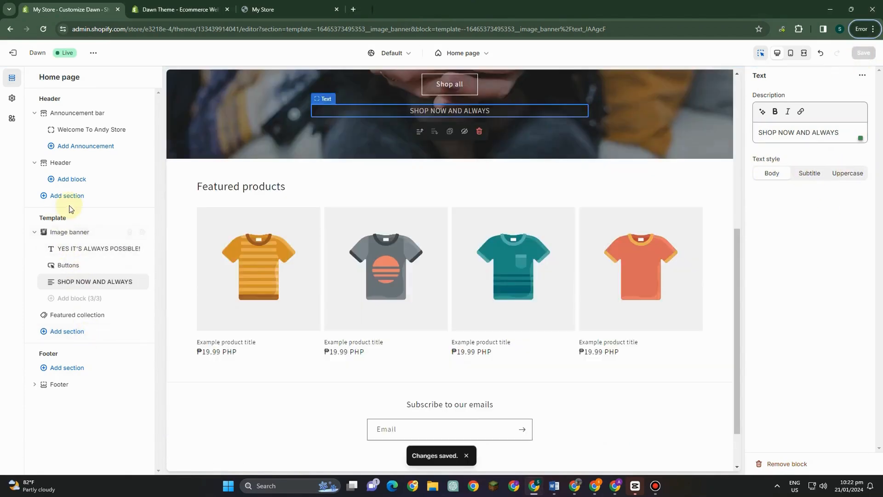
# Add a Featured product section to the home page template below the featured collection.
pyautogui.click(66, 332)
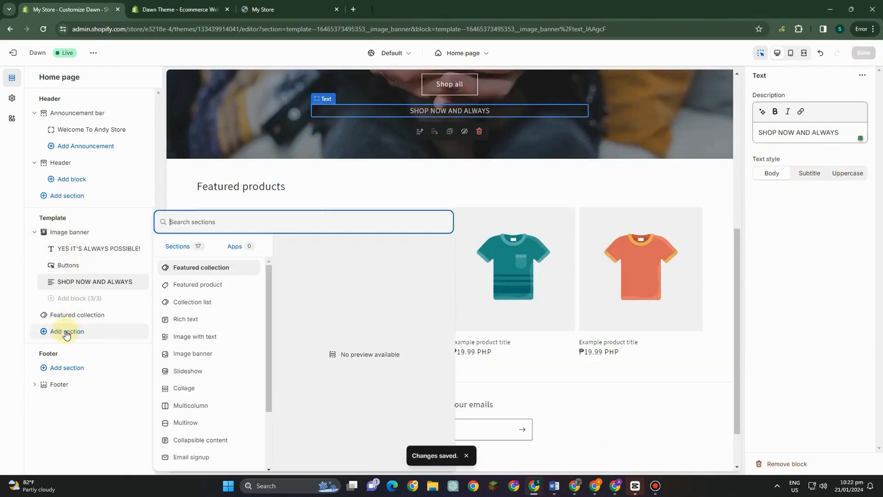
pyautogui.scroll(-2, 198, 288)
pyautogui.scroll(1, 204, 289)
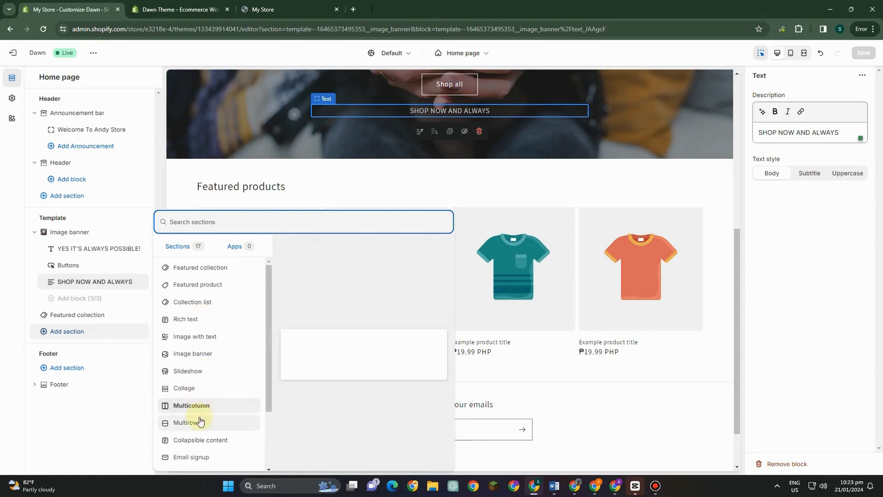
pyautogui.click(202, 293)
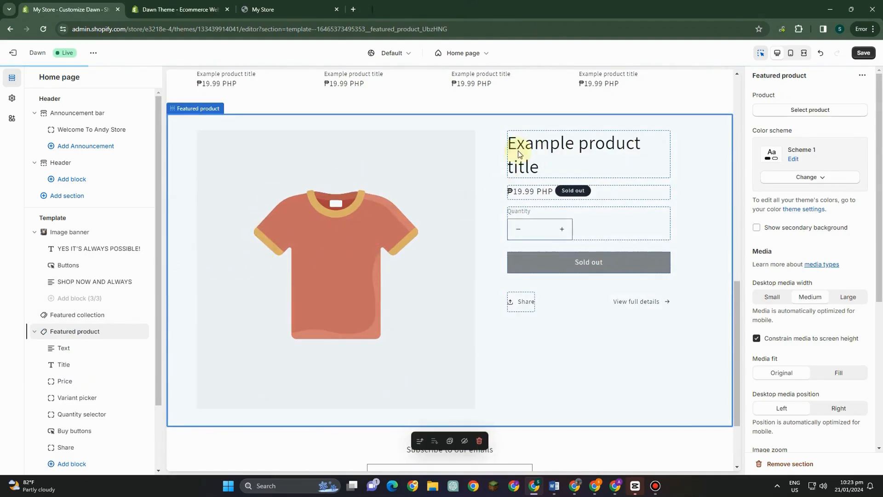
# Examine the Featured product section's title and text block settings, its section settings and its preview.
pyautogui.click(532, 166)
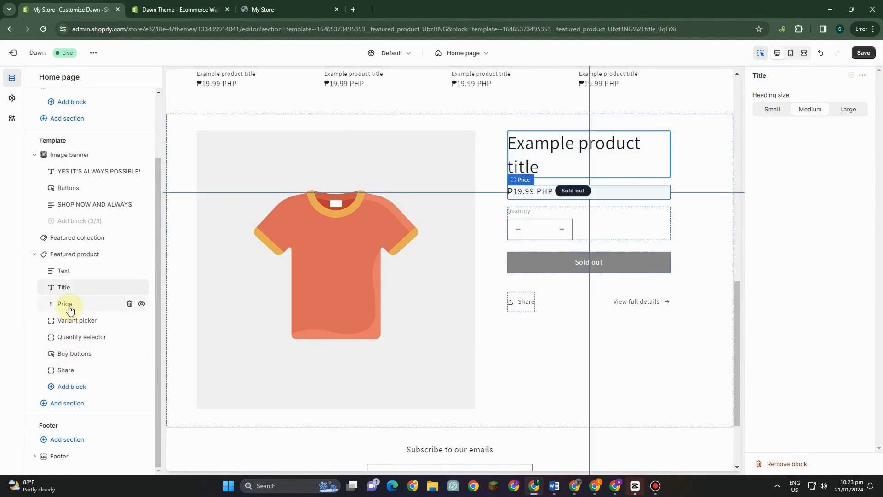
pyautogui.click(64, 270)
pyautogui.scroll(5, 597, 233)
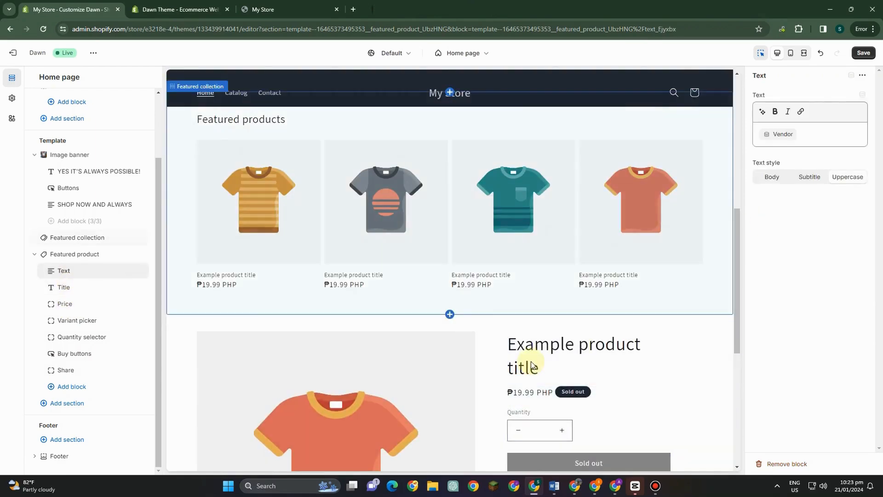
pyautogui.scroll(-2, 532, 331)
pyautogui.click(533, 278)
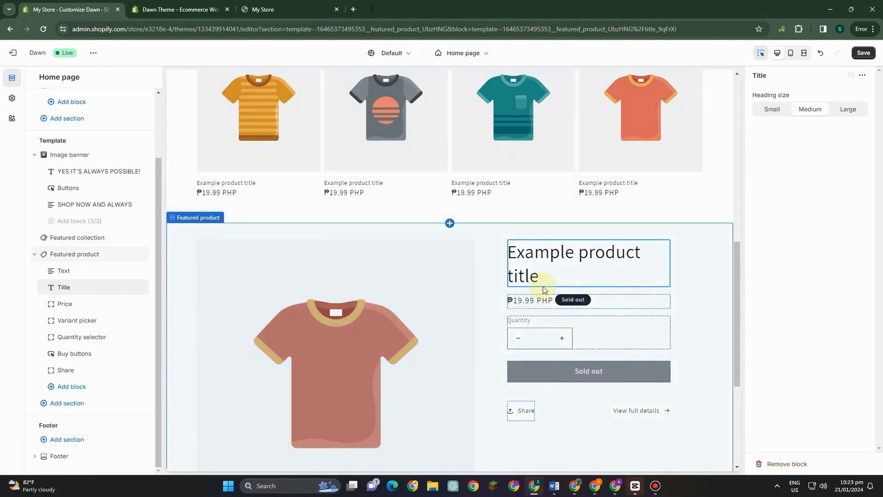
pyautogui.click(520, 232)
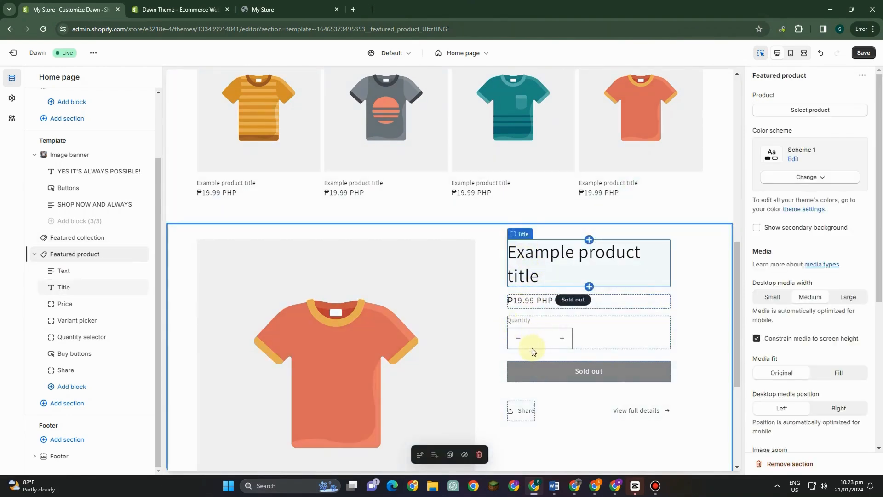
pyautogui.scroll(-2, 531, 349)
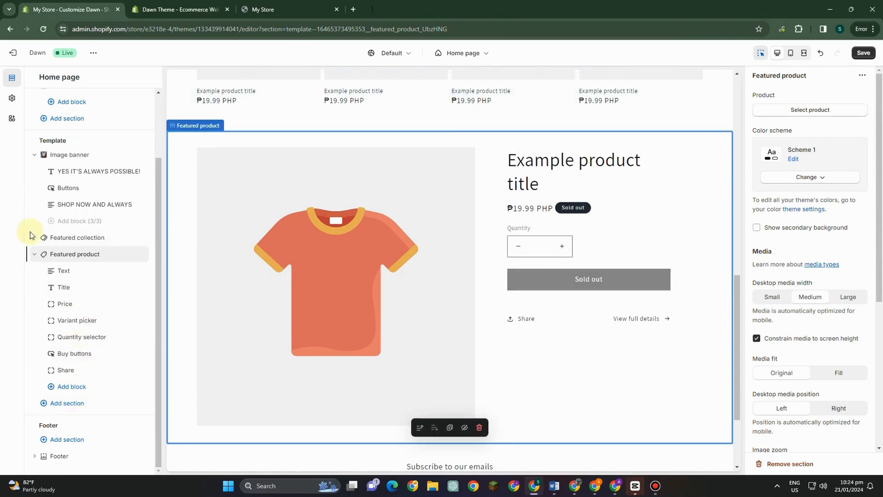
# Open the Featured collection section's settings and check which blocks can be added to the Featured product section.
pyautogui.click(81, 238)
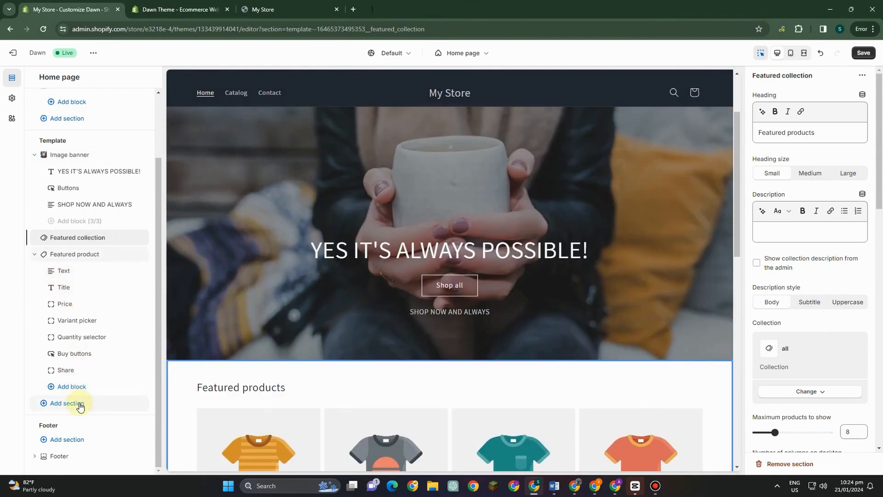
pyautogui.click(81, 391)
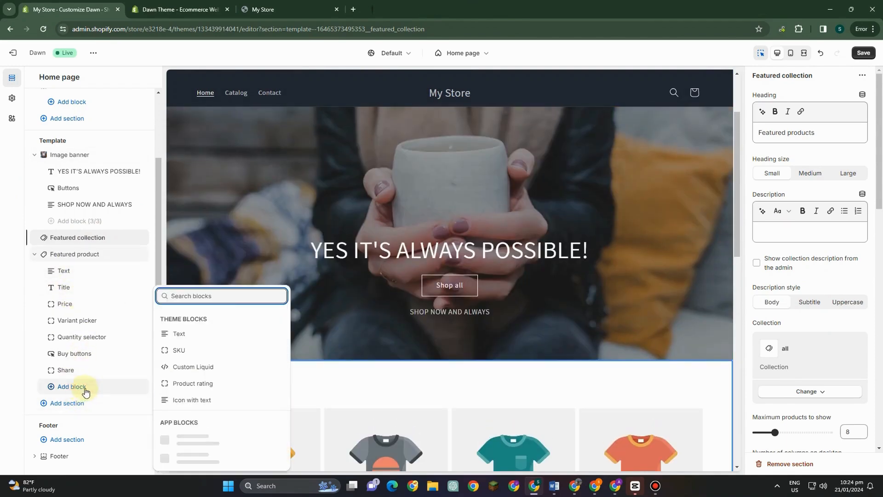
pyautogui.click(85, 403)
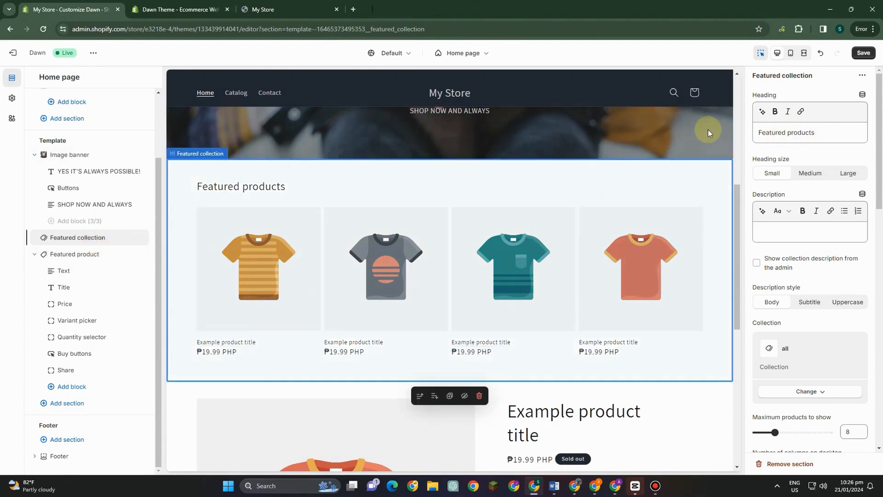
# Replace the Featured collection section's heading with "MY PRODUCTS".
pyautogui.click(816, 133)
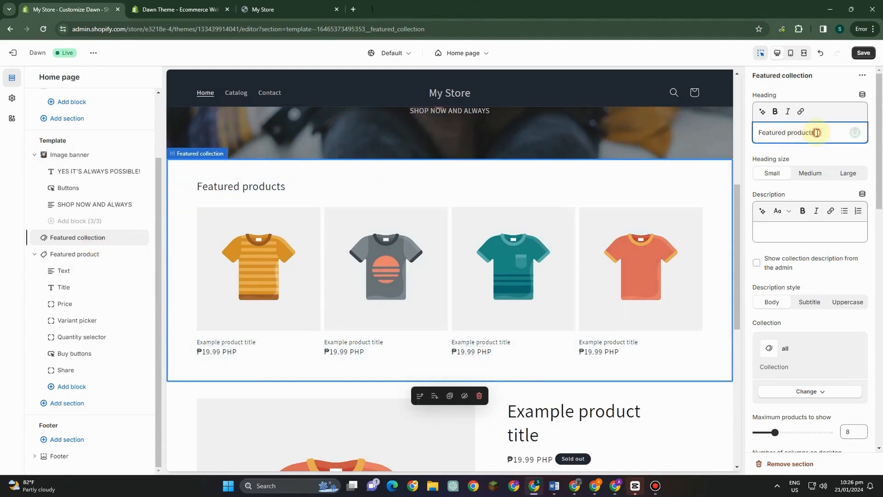
pyautogui.moveTo(817, 133); pyautogui.dragTo(733, 134)
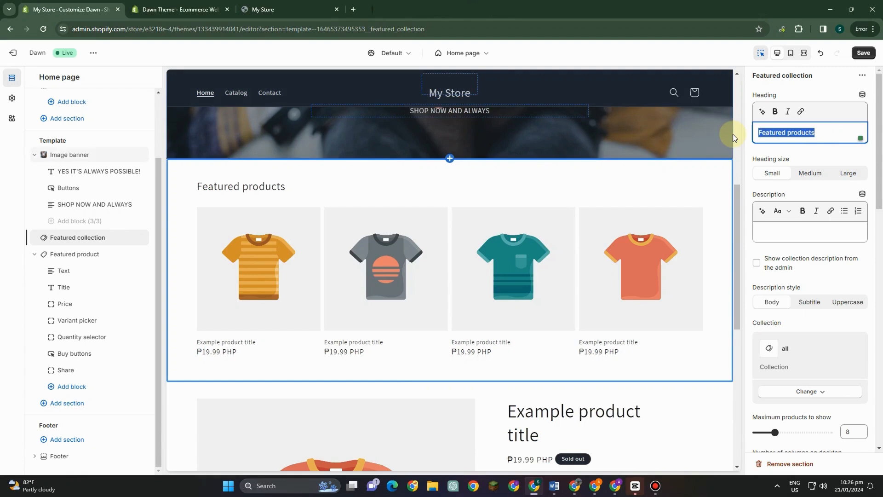
pyautogui.write('my')
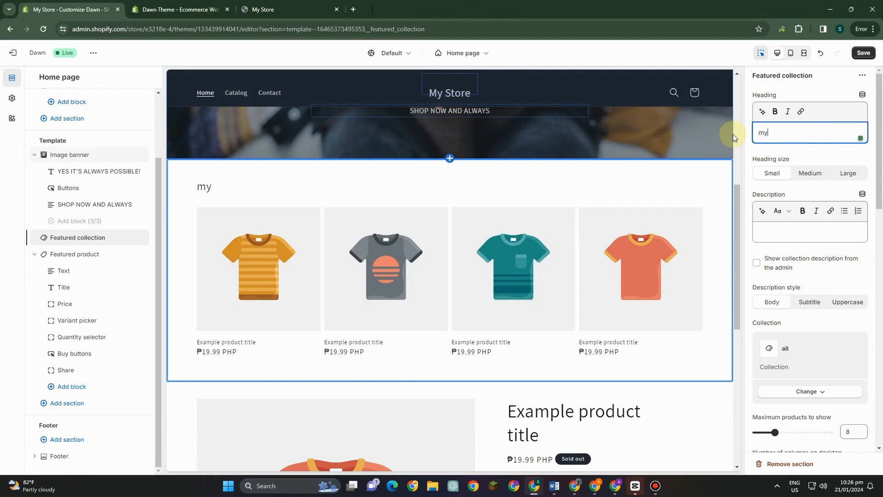
pyautogui.press('BackSpace')
pyautogui.press('BackSpace')
pyautogui.write('M')
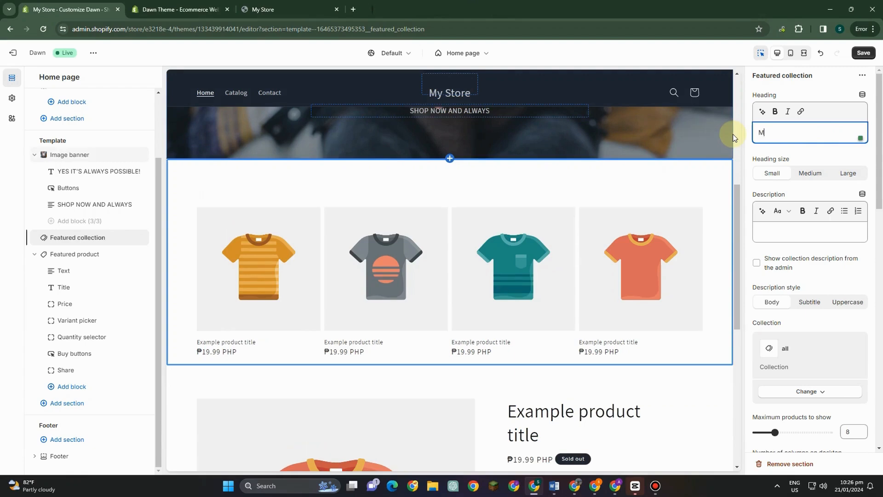
pyautogui.write('Y PRODUCS')
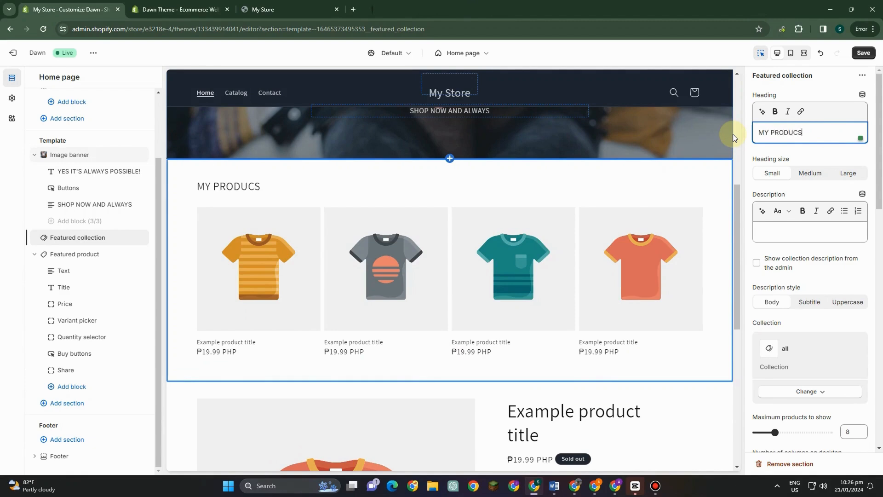
pyautogui.press('BackSpace')
pyautogui.write('TS')
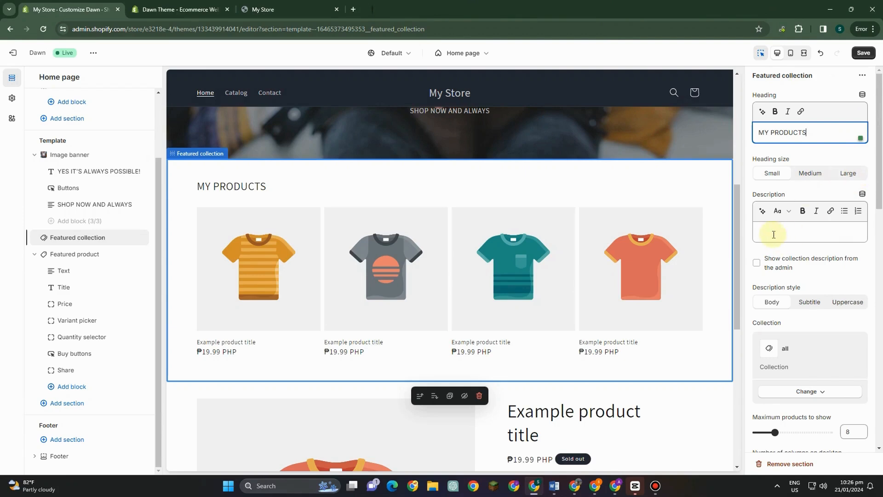
# Set the Featured collection's maximum products to show to 11 and look through its layout, color scheme and product card settings.
pyautogui.scroll(-3, 788, 281)
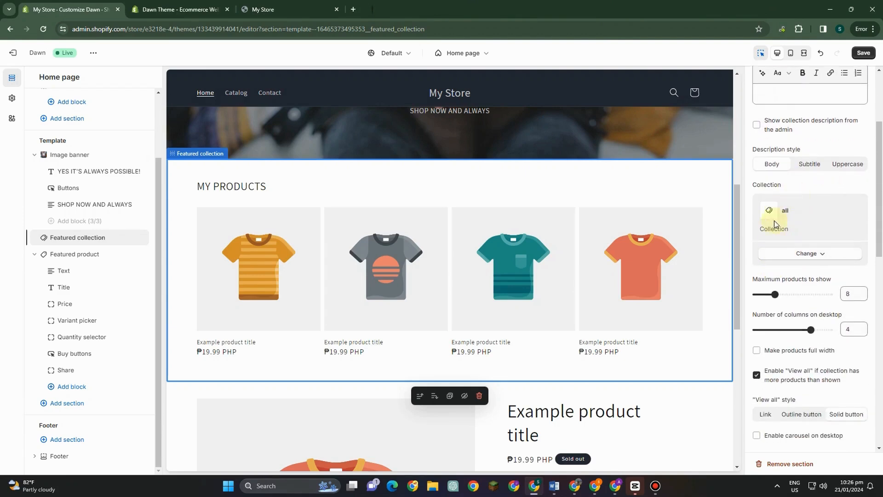
pyautogui.scroll(-1, 813, 308)
pyautogui.moveTo(784, 249)
pyautogui.mouseDown()
pyautogui.moveTo(777, 248)
pyautogui.moveTo(784, 248)
pyautogui.mouseUp()
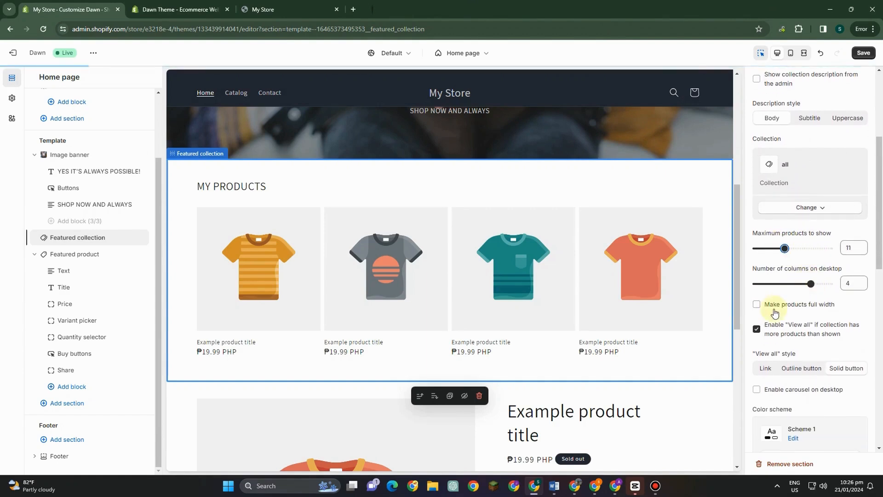
pyautogui.scroll(-2, 787, 312)
pyautogui.scroll(-1, 787, 313)
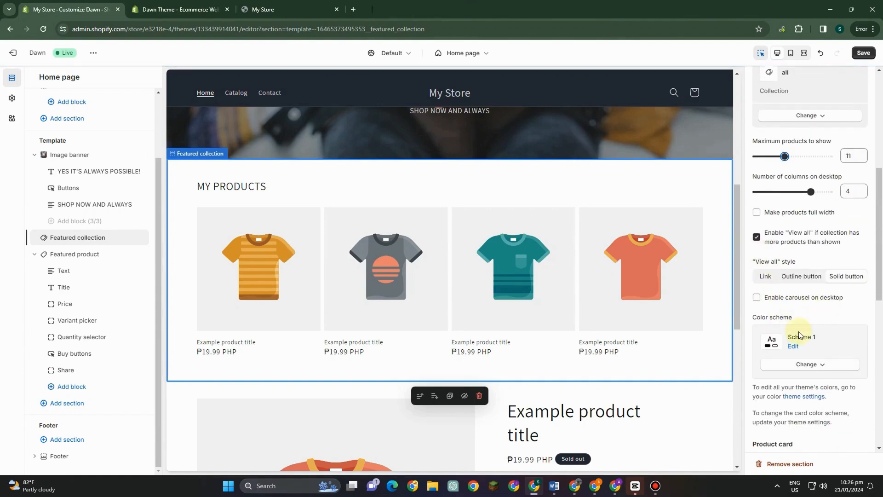
pyautogui.scroll(-2, 810, 318)
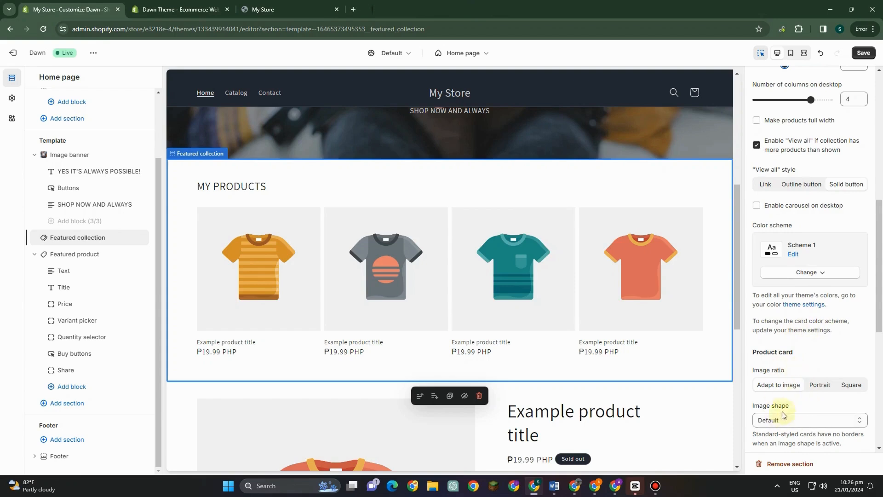
pyautogui.scroll(8, 837, 138)
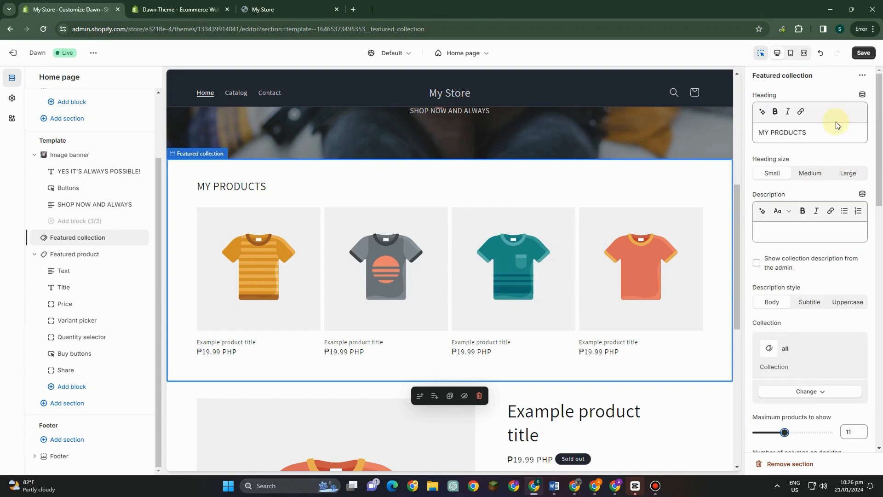
# Save the Featured collection changes and add a Video section below the Featured product section.
pyautogui.click(858, 54)
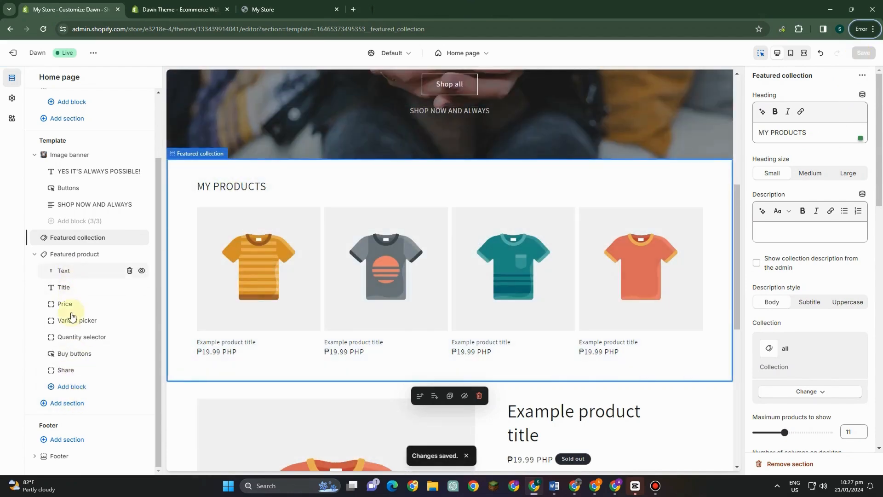
pyautogui.click(67, 403)
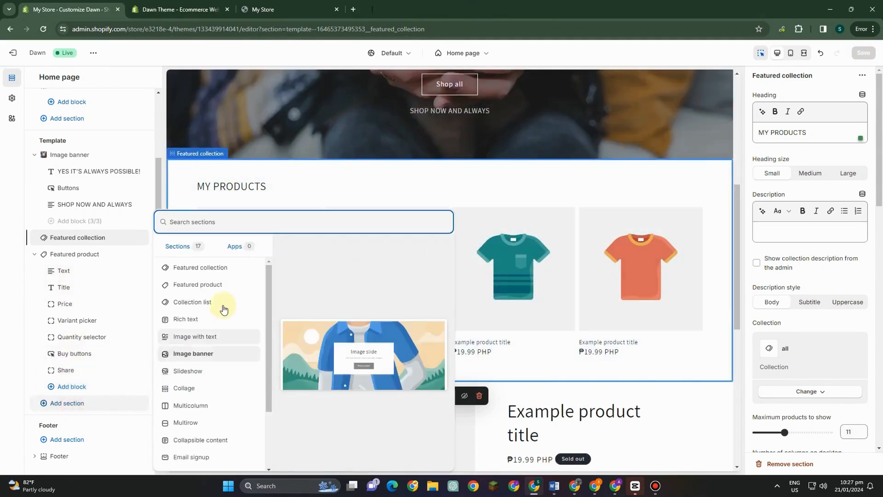
pyautogui.scroll(-1, 210, 277)
pyautogui.scroll(-3, 208, 283)
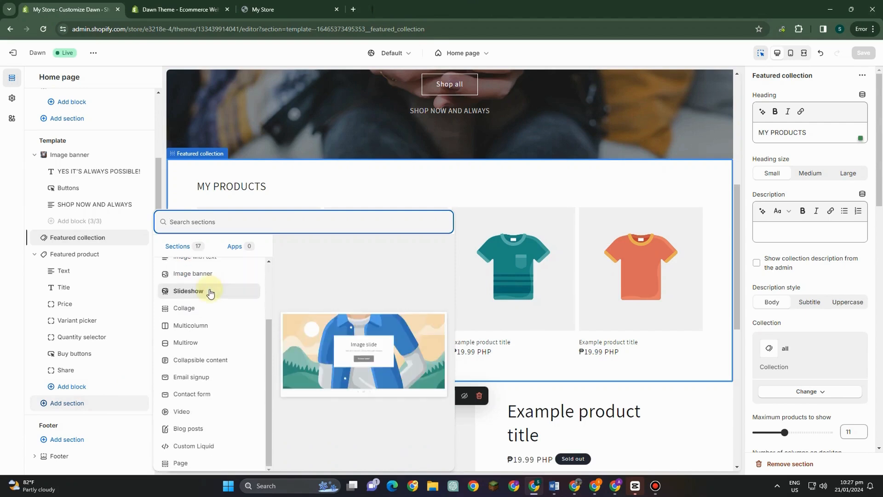
pyautogui.click(208, 411)
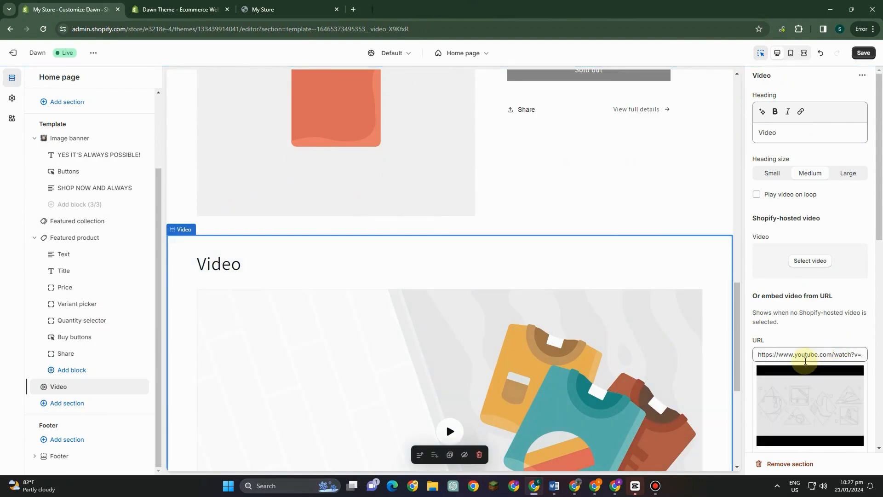
# Set the Video section's heading to "OUR PRODUCTS" and its cover image to pet-and-owner-on-fall-walk, saving the changes.
pyautogui.moveTo(797, 133); pyautogui.dragTo(757, 131)
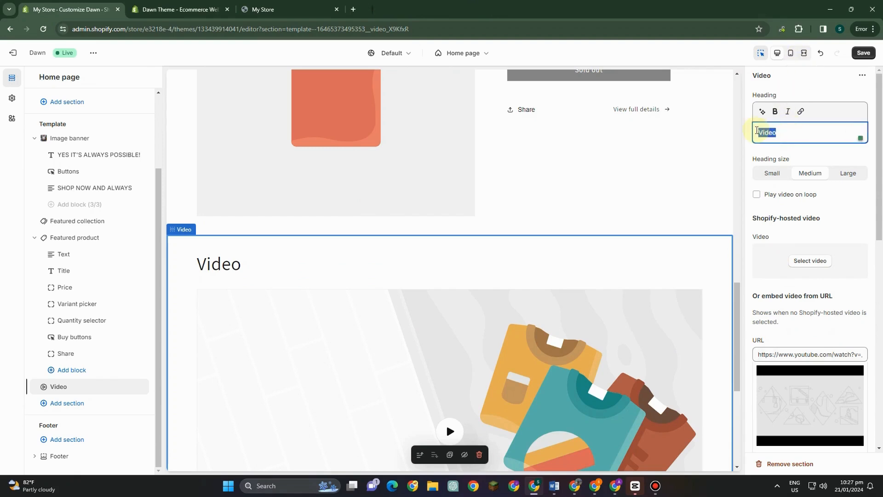
pyautogui.write('OUR PRODUCTS')
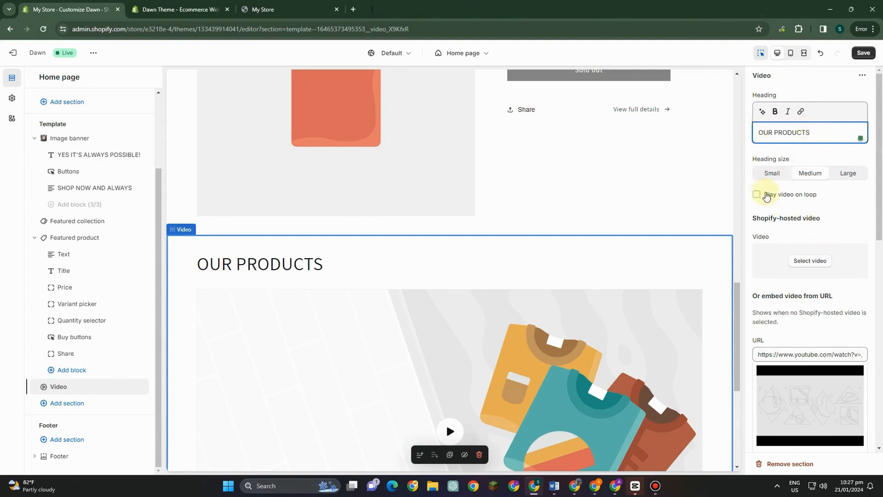
pyautogui.scroll(-1, 801, 241)
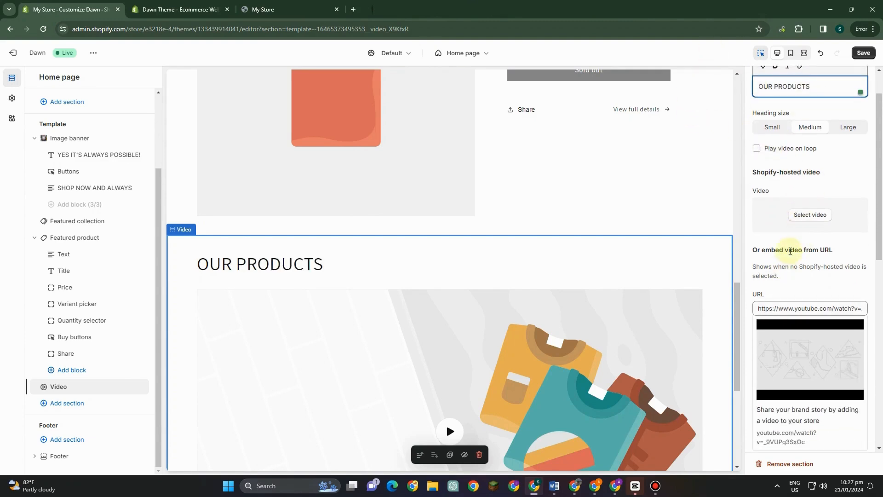
pyautogui.scroll(-2, 805, 308)
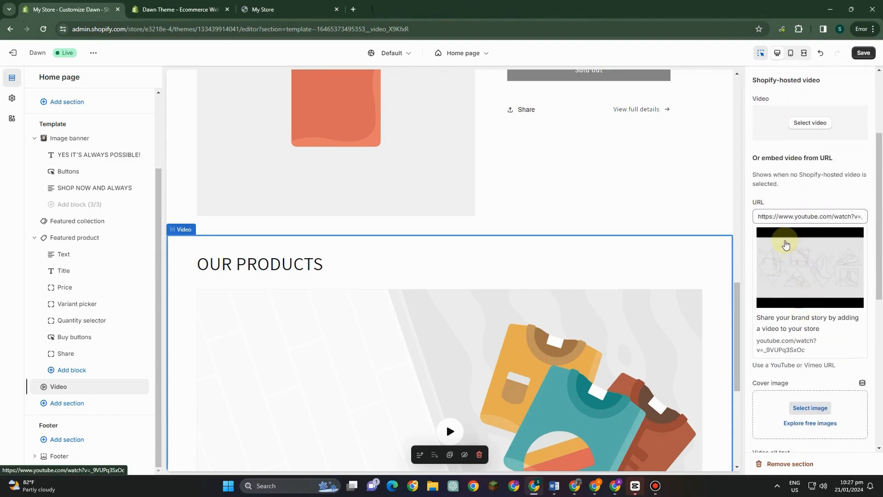
pyautogui.scroll(-3, 788, 328)
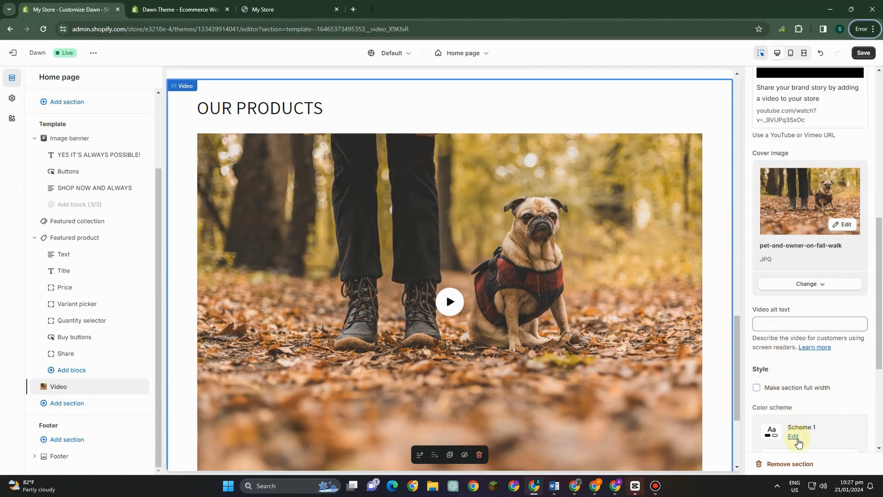
pyautogui.click(863, 53)
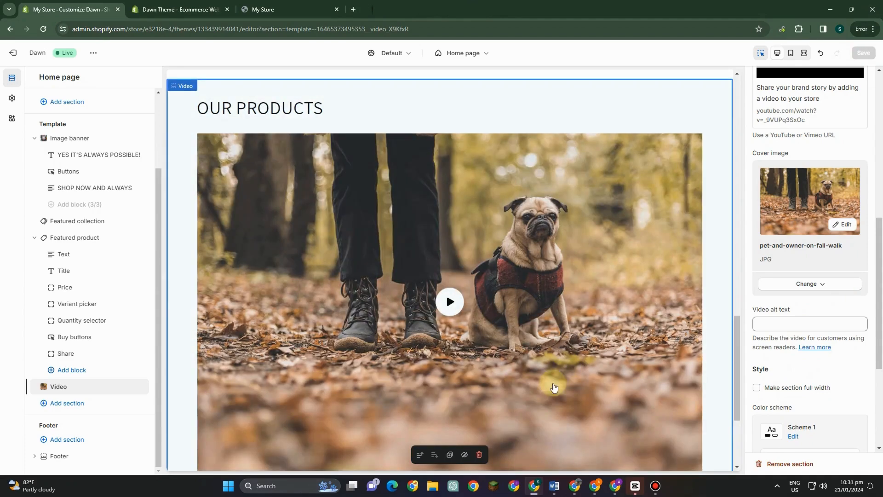
# Check which sections can be added to the footer group.
pyautogui.scroll(-4, 554, 388)
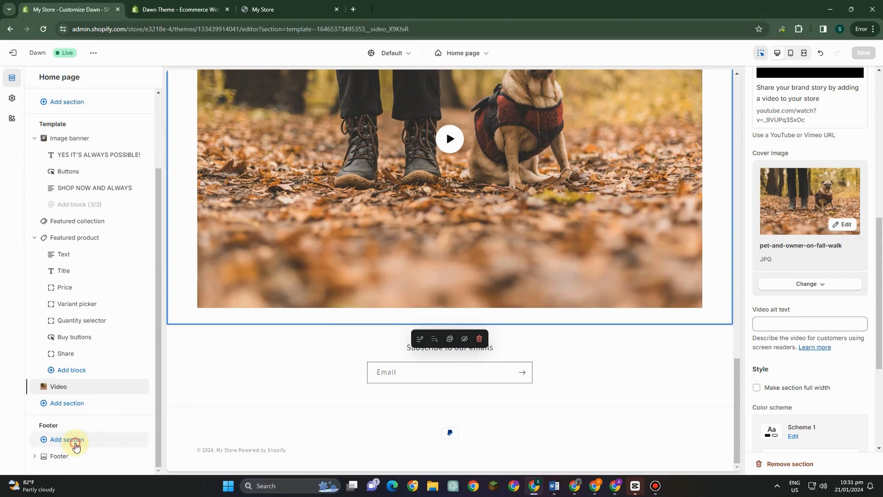
pyautogui.click(76, 444)
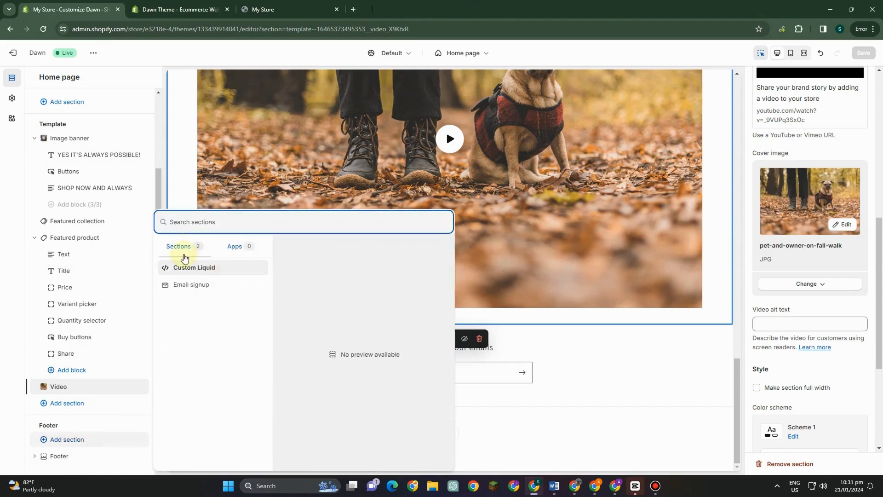
pyautogui.click(191, 253)
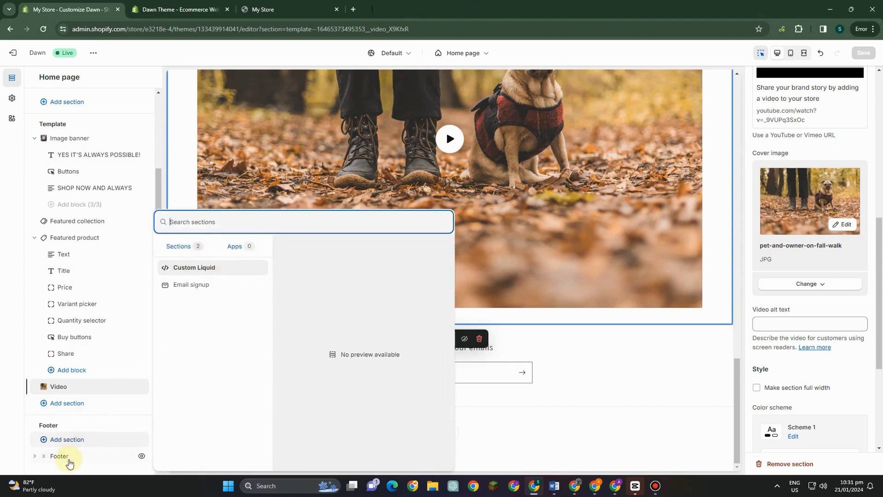
# Add a Brand information block to the Footer section.
pyautogui.click(69, 457)
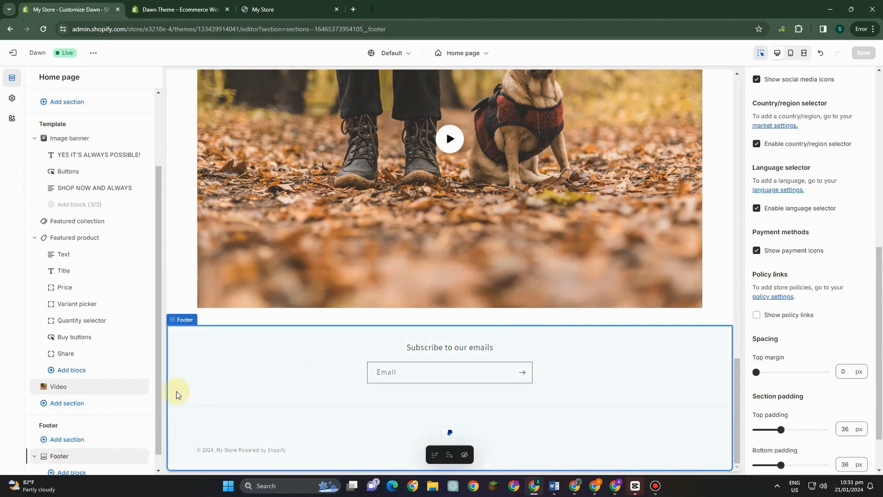
pyautogui.scroll(-1, 143, 410)
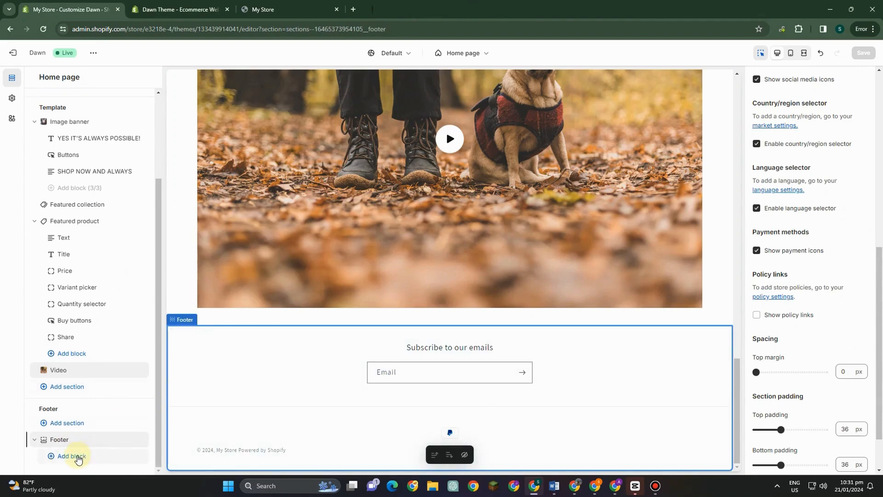
pyautogui.click(78, 457)
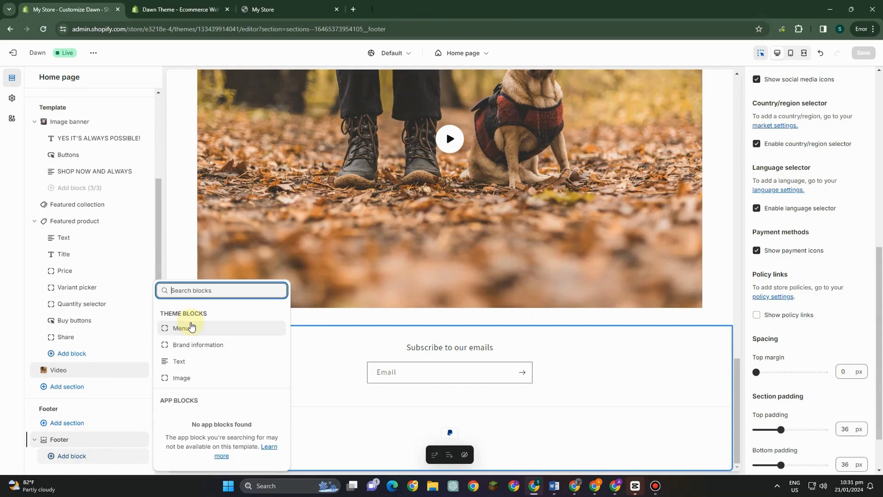
pyautogui.click(195, 346)
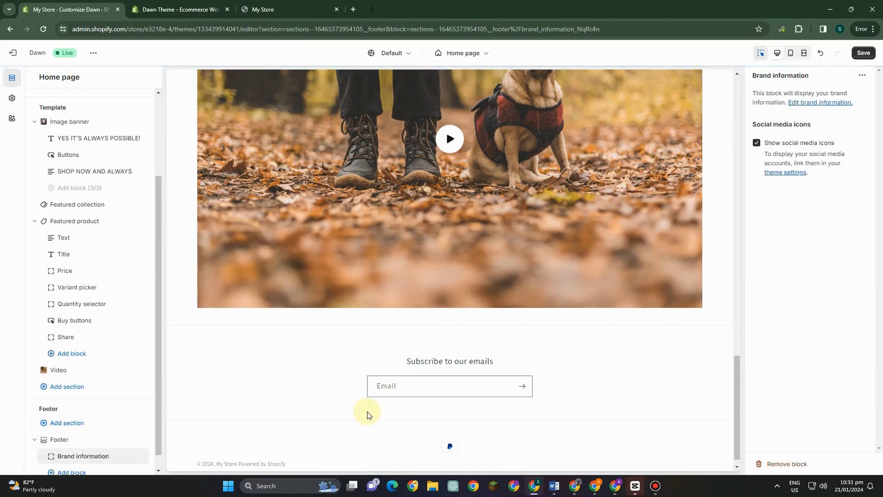
pyautogui.scroll(-1, 380, 409)
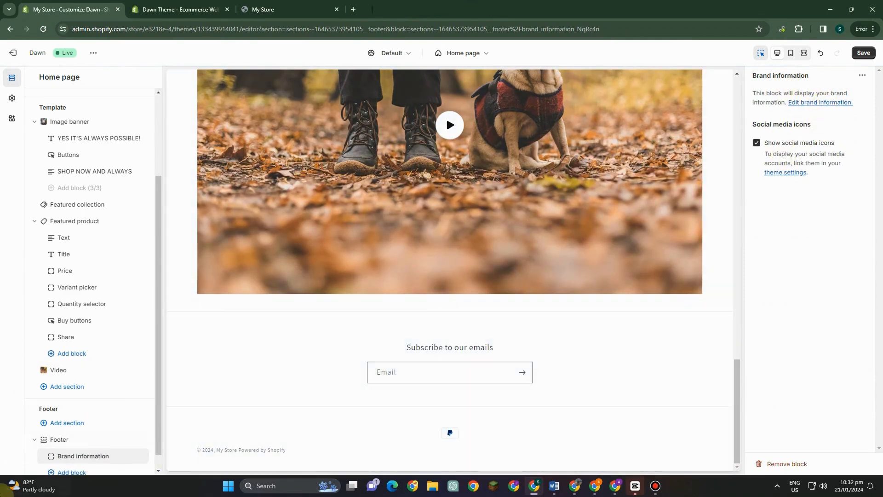
# Add an Image block to the Footer and assign it the SerenityLights_Decor_1 picture.
pyautogui.click(70, 471)
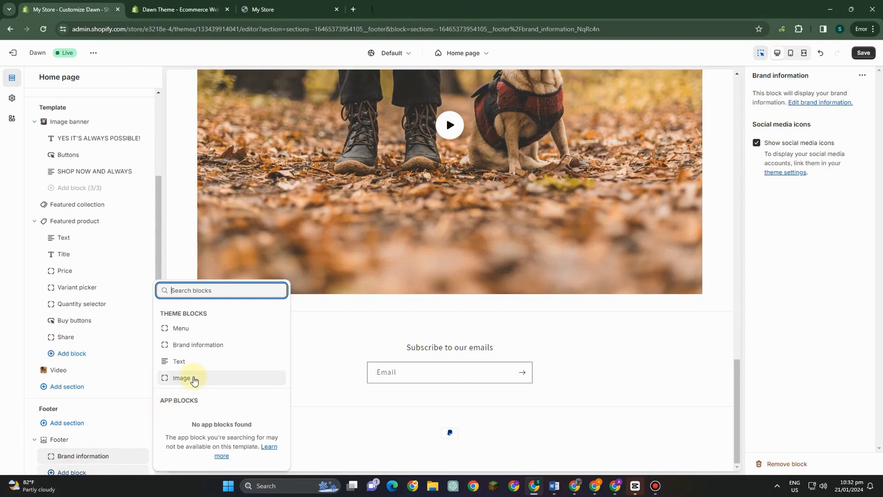
pyautogui.click(193, 377)
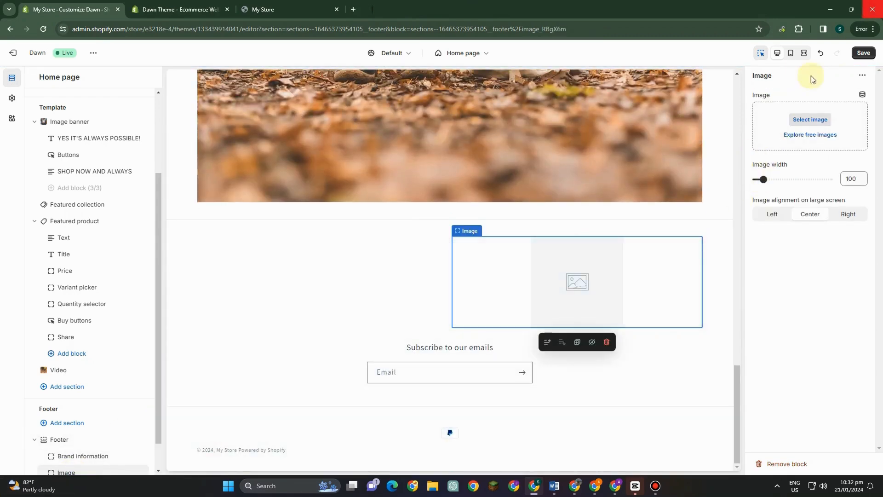
pyautogui.click(810, 119)
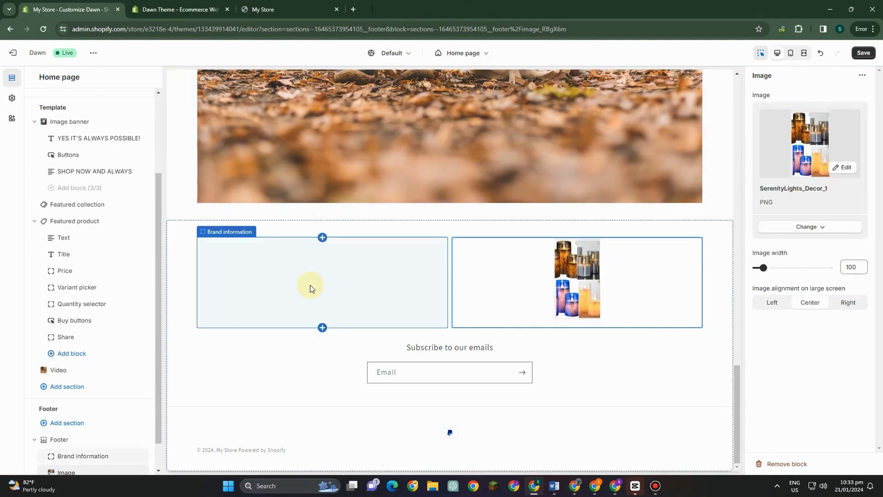
# Select the Footer's Brand information block and follow its link for editing the brand information.
pyautogui.click(310, 288)
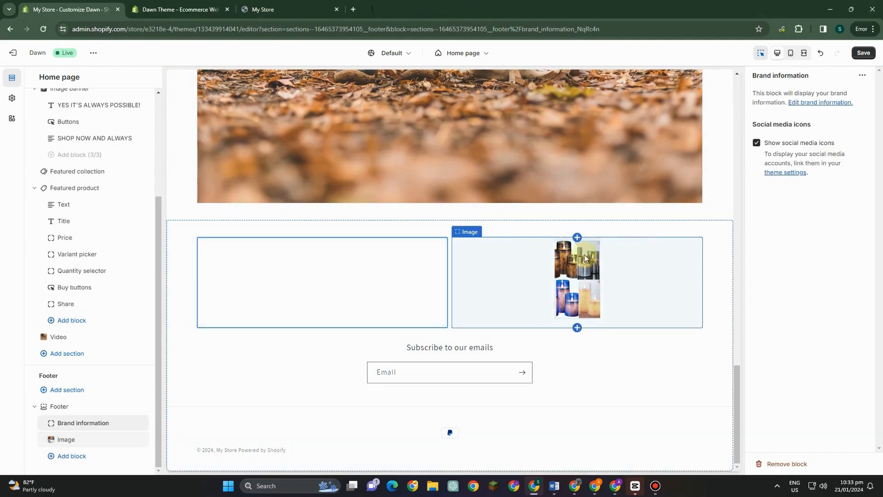
pyautogui.click(338, 287)
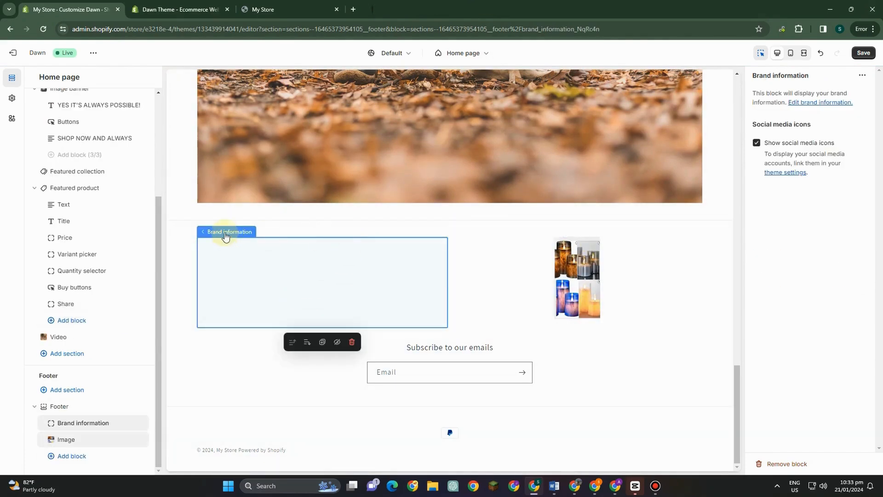
pyautogui.click(827, 104)
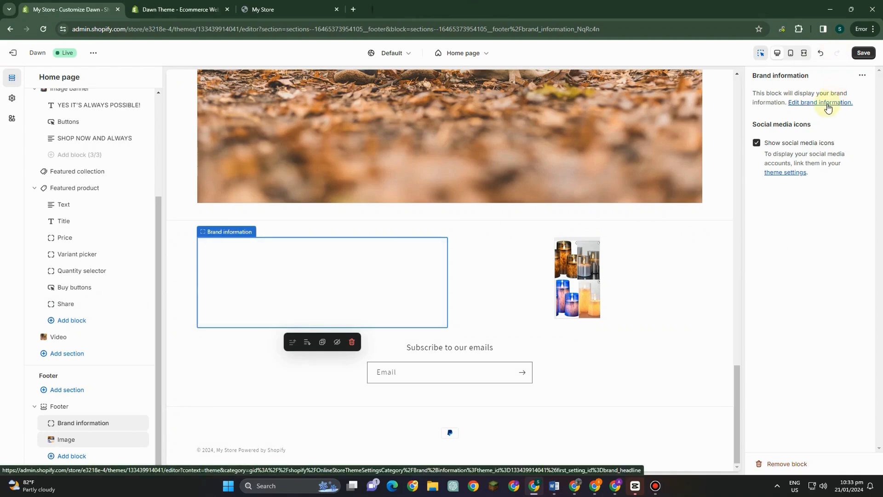
# Add a Text block to the Footer after the Image block.
pyautogui.click(69, 458)
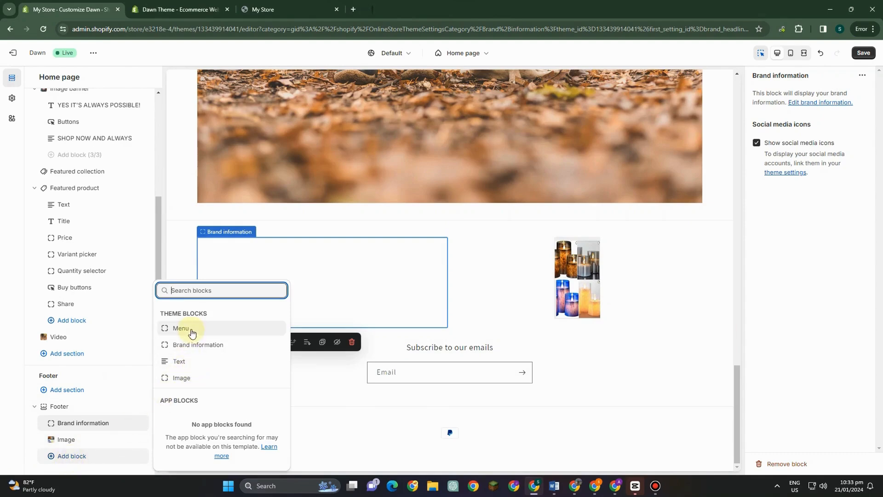
pyautogui.click(182, 361)
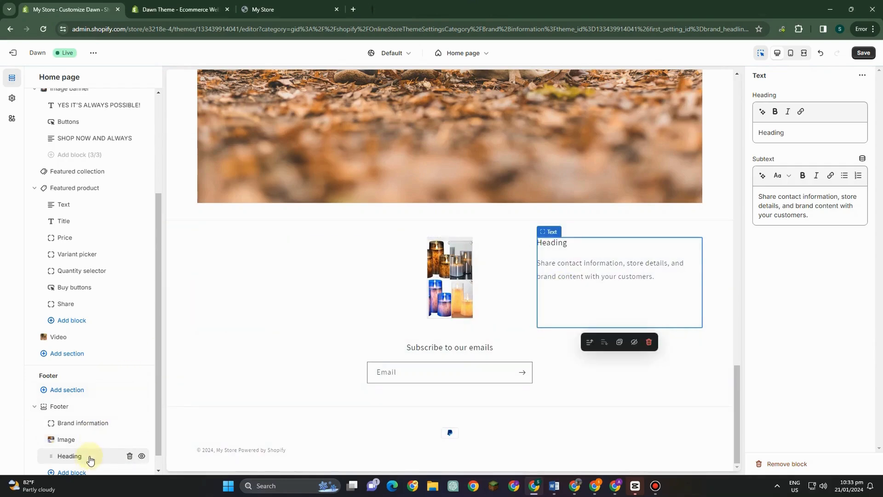
pyautogui.scroll(-1, 91, 454)
pyautogui.scroll(2, 94, 421)
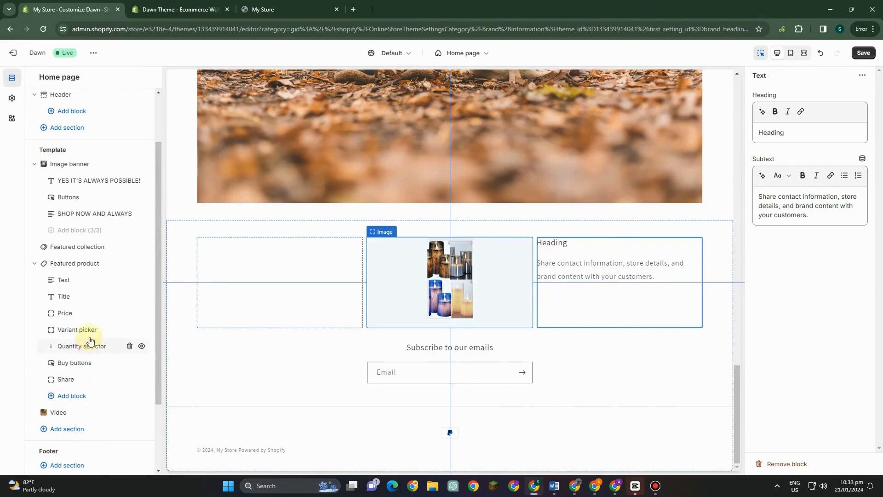
# Review the home page preview from the footer up to the header and image banner, and save the changes.
pyautogui.scroll(5, 402, 283)
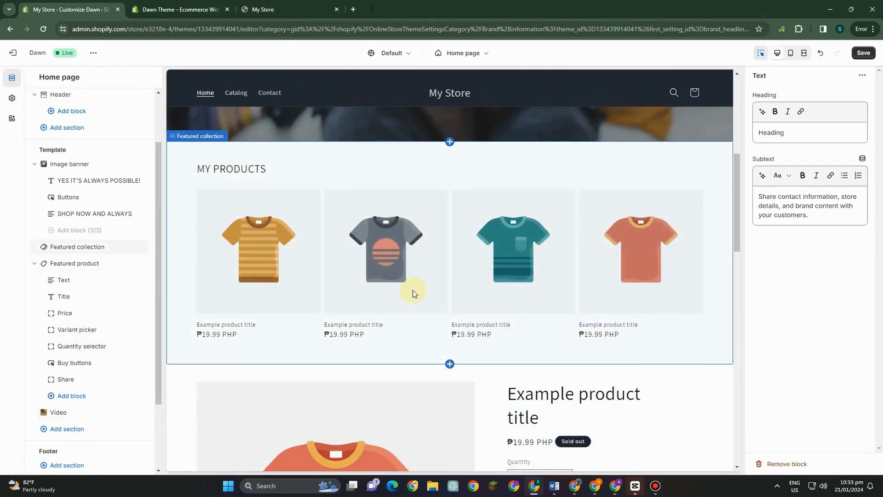
pyautogui.scroll(5, 461, 307)
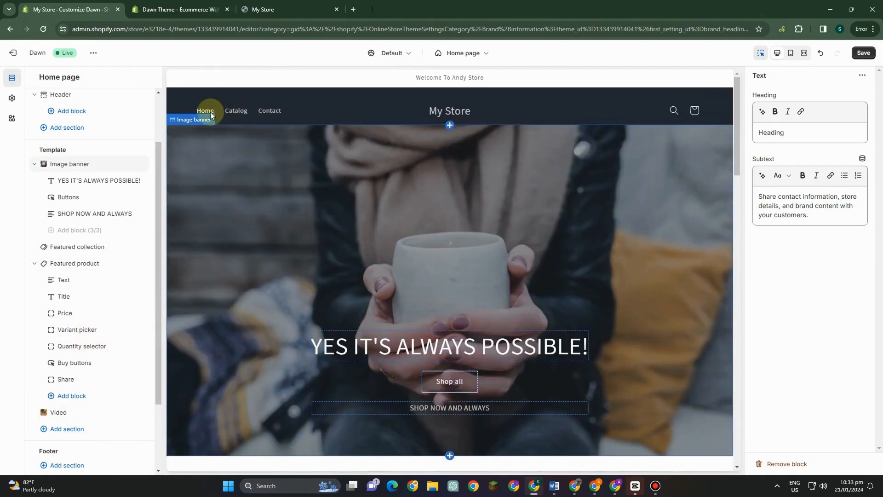
pyautogui.scroll(-2, 554, 169)
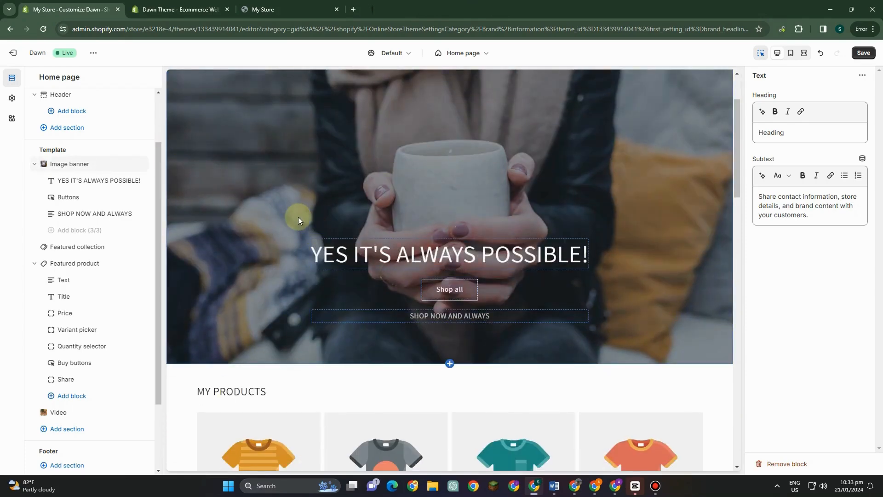
pyautogui.scroll(2, 297, 207)
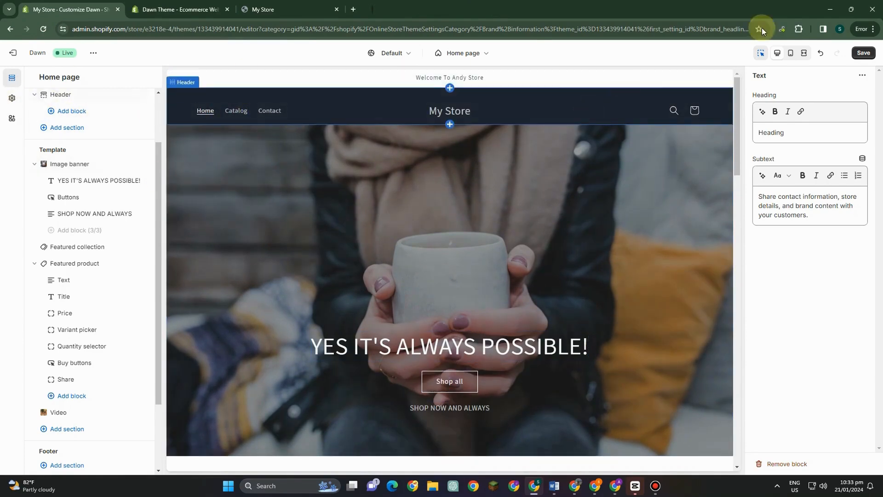
pyautogui.click(863, 53)
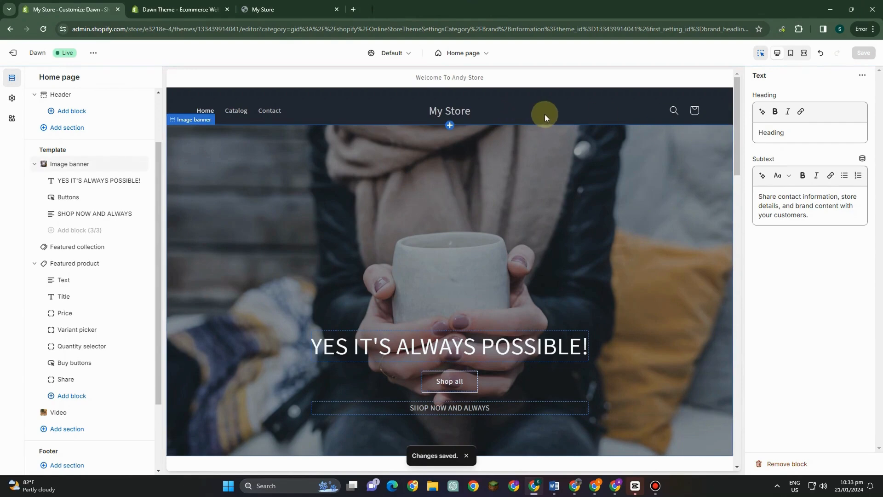
# Open the list of store pages and templates that can be customized.
pyautogui.click(472, 54)
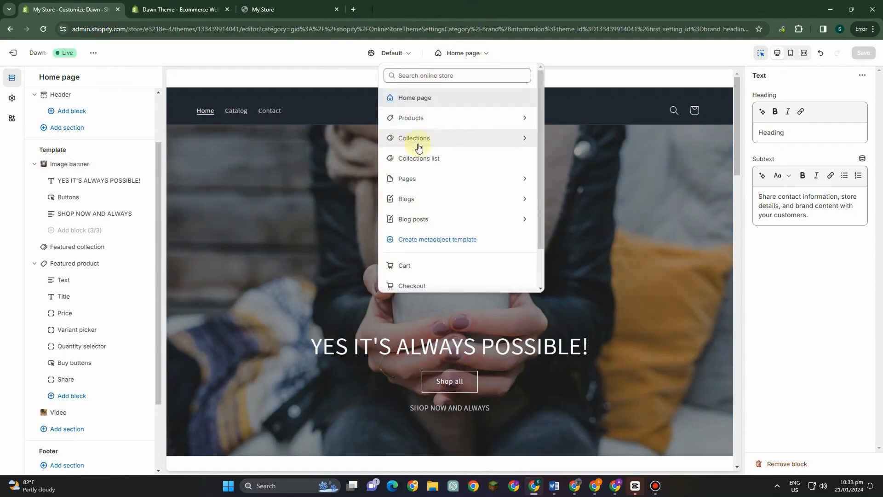